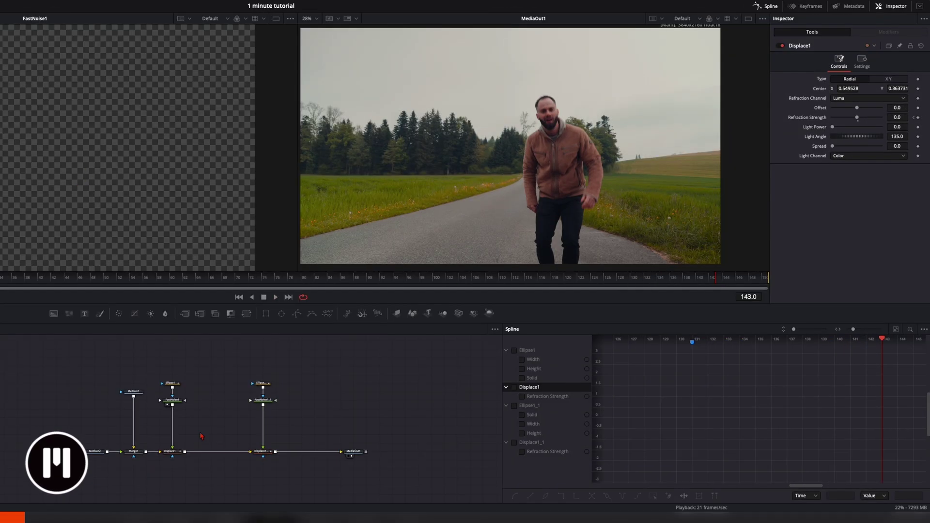
Scroll through MotionVFX's DaVinci Resolve templates, including mTag, mBoard and mHello 3D
left_click_drag(204, 436, 215, 458)
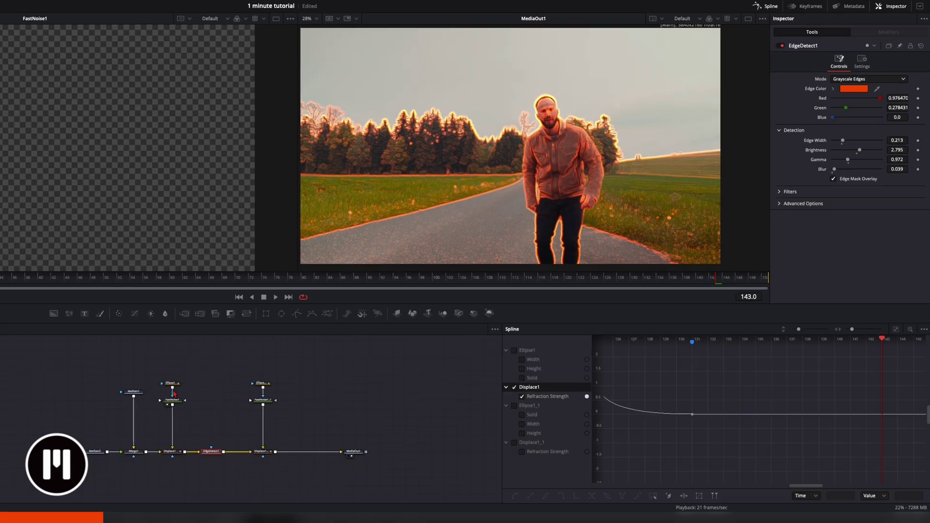
left_click(361, 276)
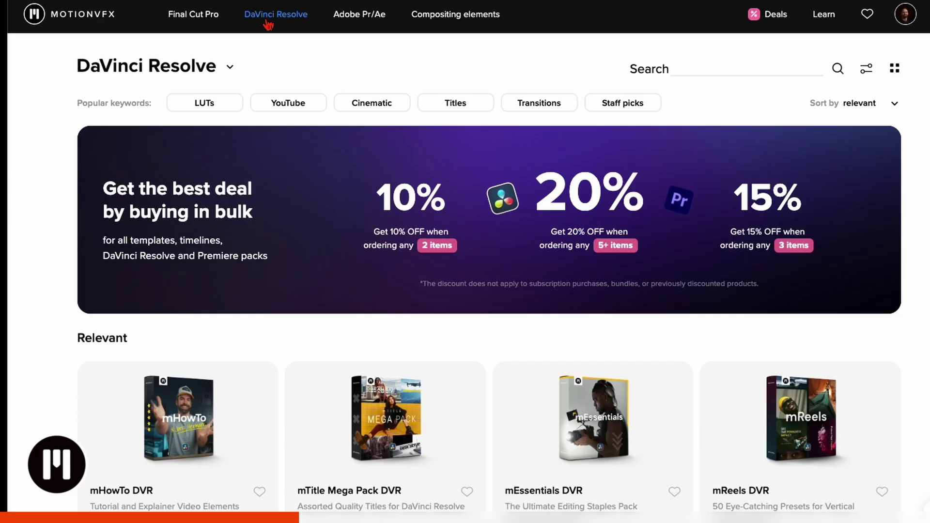
scroll(915, 260, "down", 12)
scroll(919, 278, "up", 4)
scroll(919, 279, "down", 15)
scroll(915, 276, "down", 4)
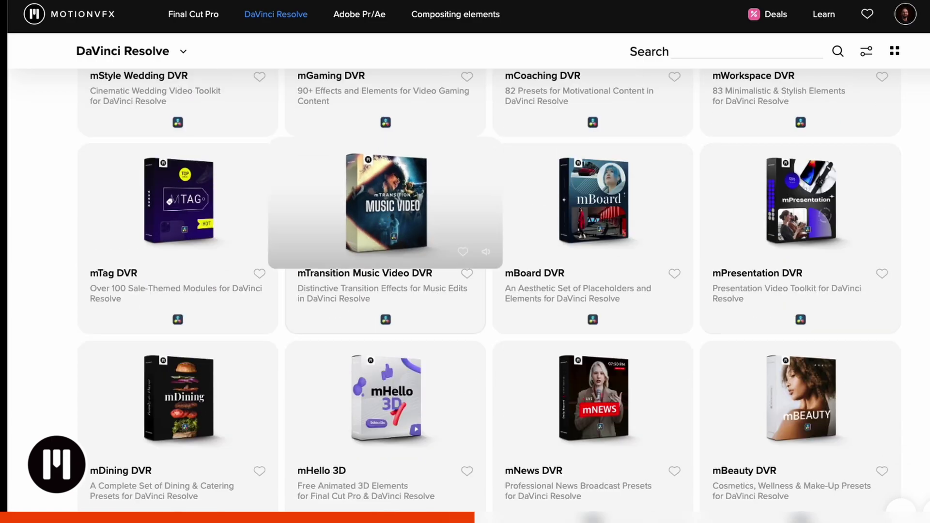
scroll(916, 277, "up", 15)
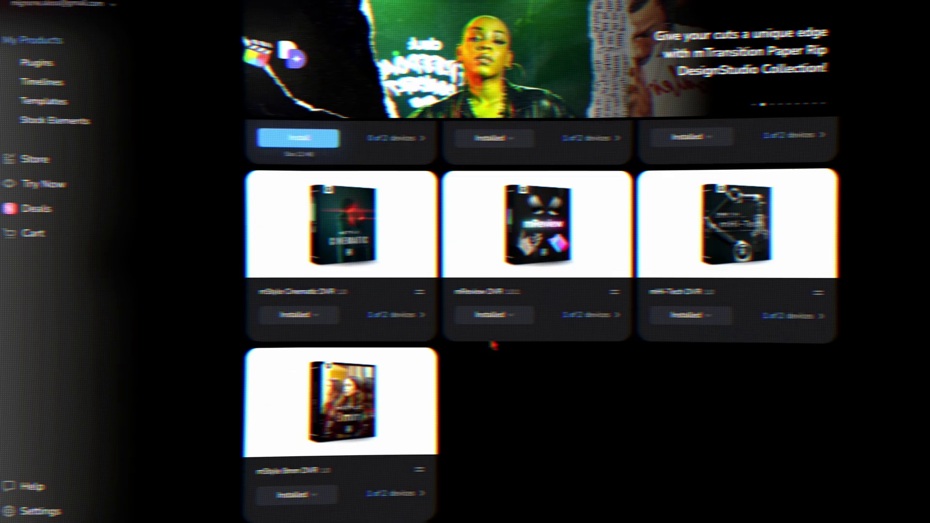
scroll(494, 342, "up", 3)
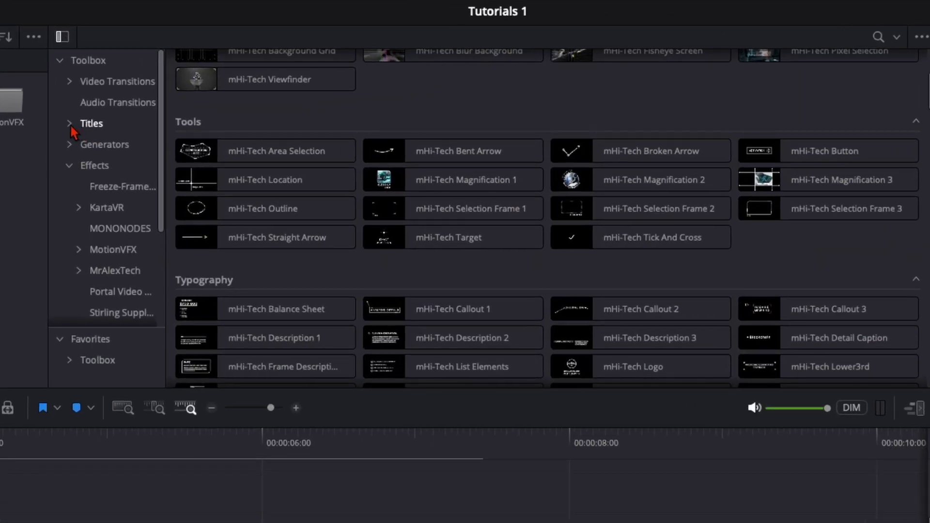
Put mReview Comparison 02 on V2 above the car, titled 'Renault Clio 4', with 4K Quality on
left_click(70, 125)
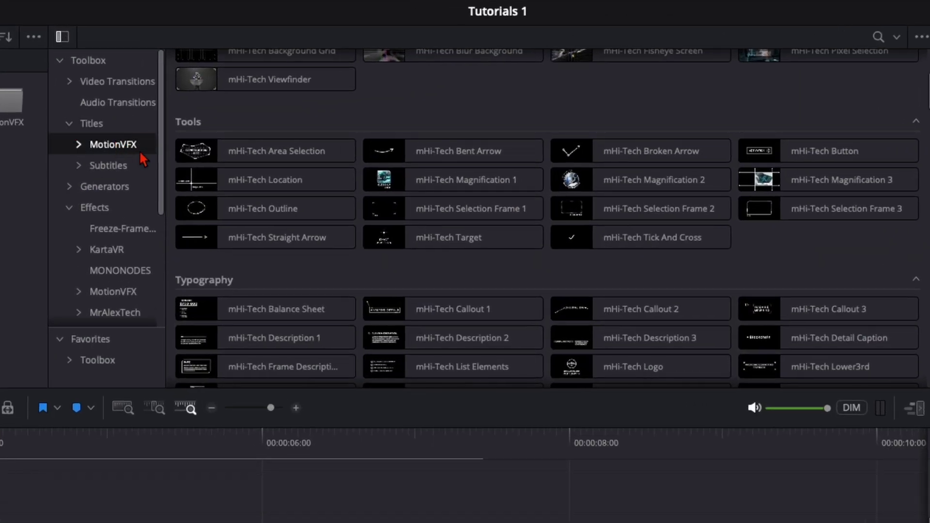
scroll(432, 230, "up", 3)
scroll(427, 231, "down", 5)
scroll(423, 228, "down", 15)
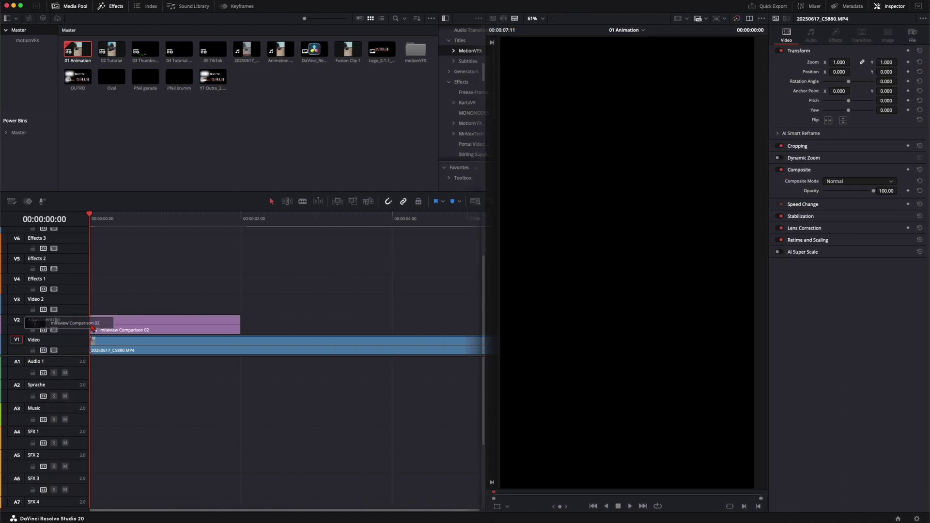
left_click_drag(92, 328, 92, 329)
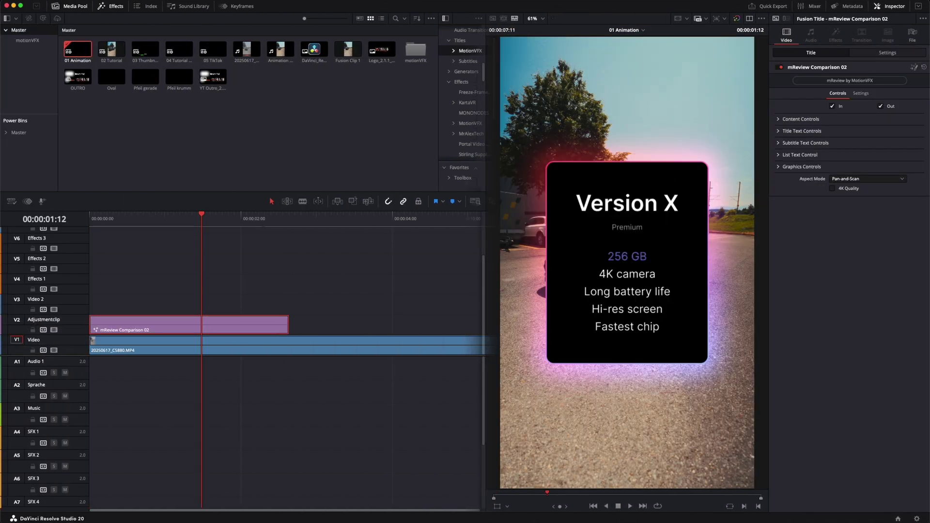
key("Left")
key("Left")
key("Left")
key("Left")
key("Left")
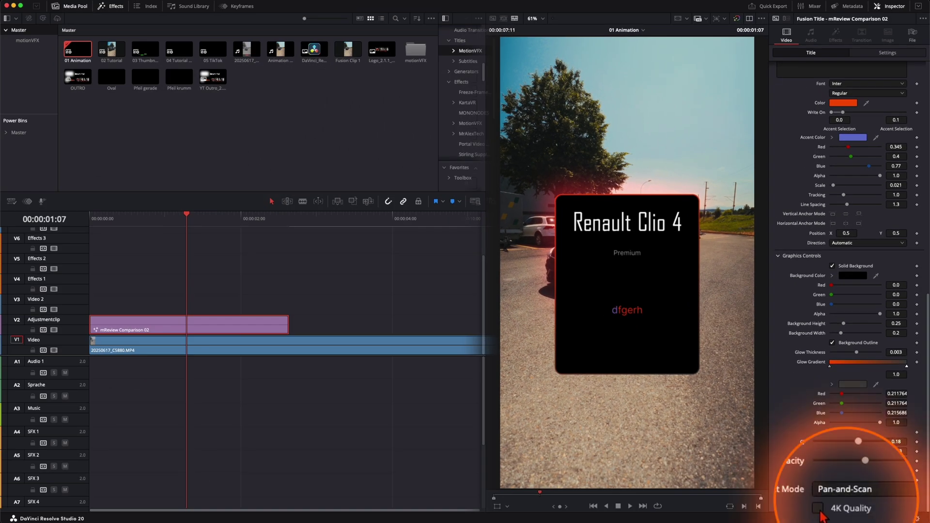
left_click(819, 508)
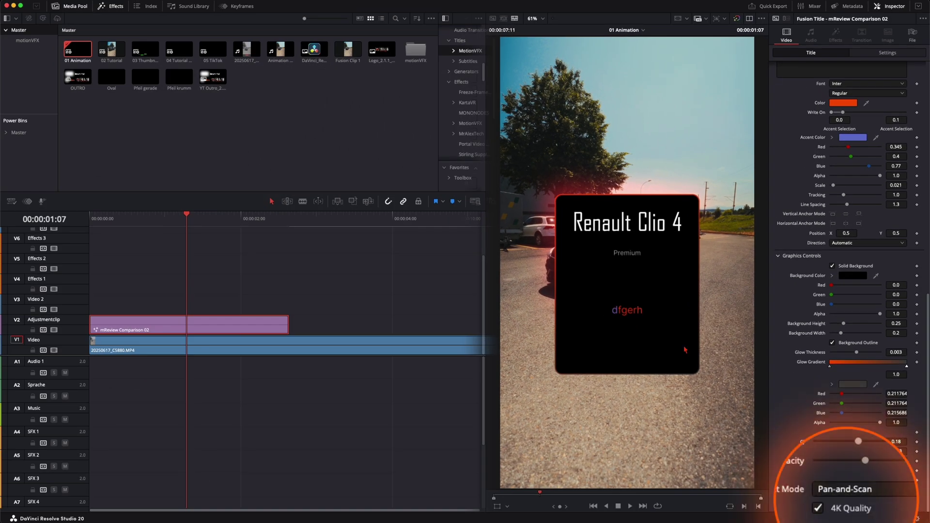
Add a lengthened mReview Range title on V3, shifting its caption into frame and higher
left_click_drag(625, 120, 231, 304)
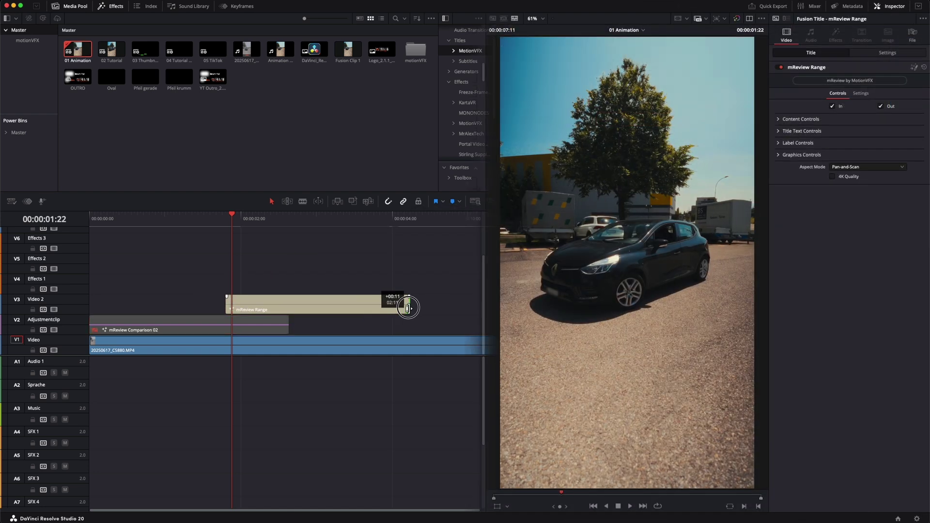
left_click_drag(401, 305, 409, 305)
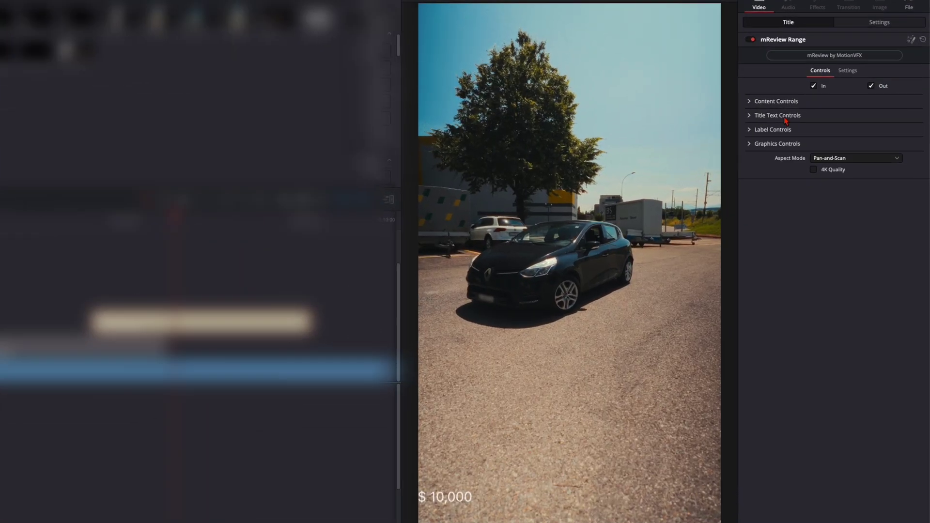
left_click(776, 101)
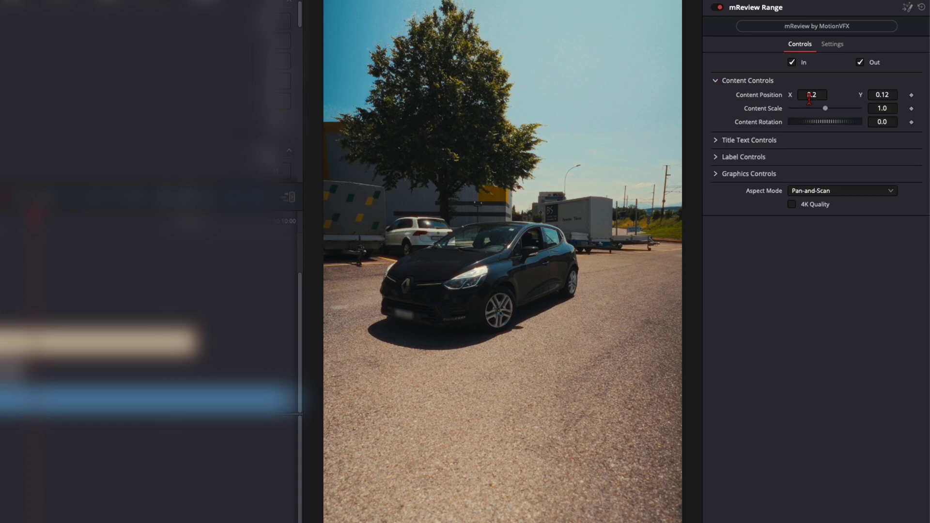
left_click_drag(871, 96, 897, 101)
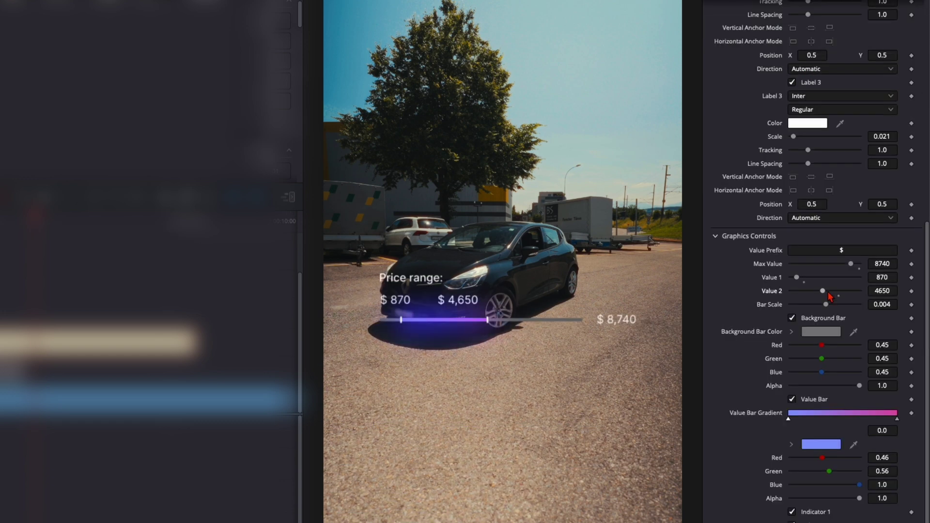
left_click_drag(829, 292, 820, 294)
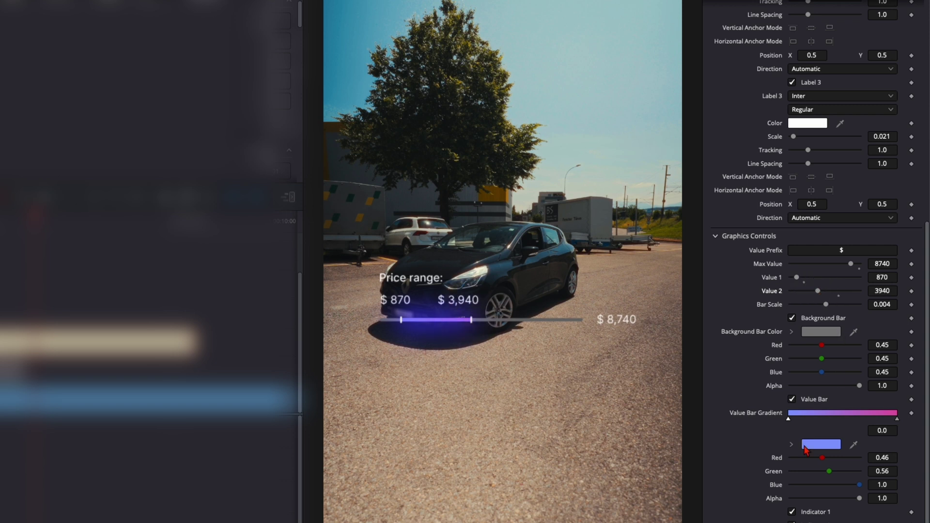
Recolour the price bar gradient from orange-red to dark grey and review the card
left_click(831, 446)
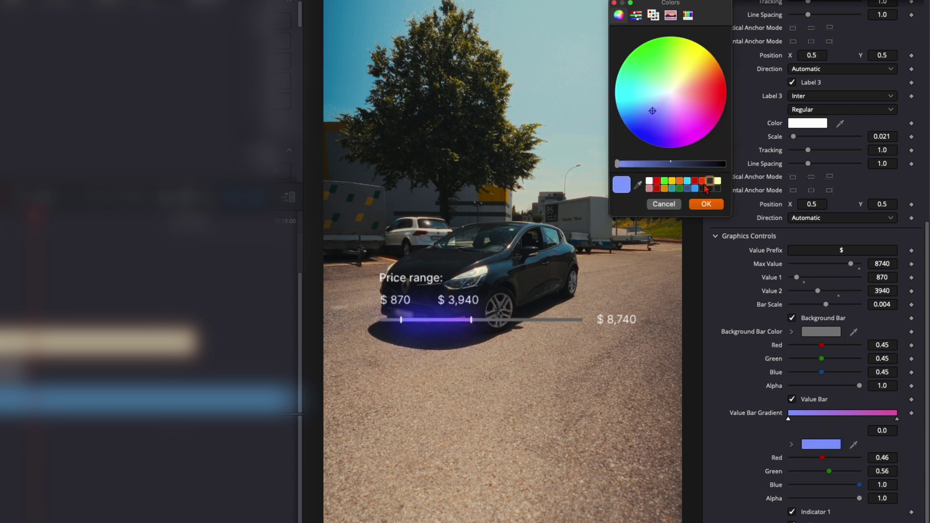
left_click(703, 181)
left_click(897, 419)
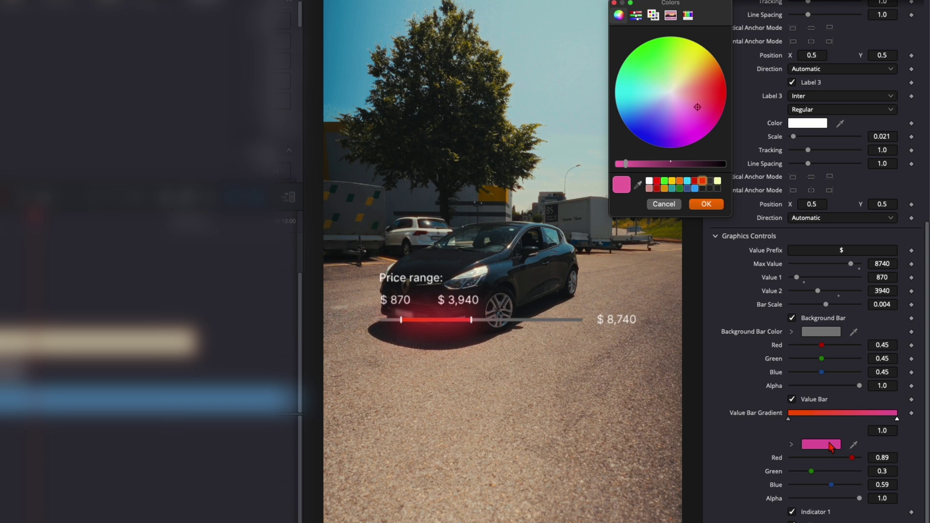
left_click(711, 183)
left_click(705, 204)
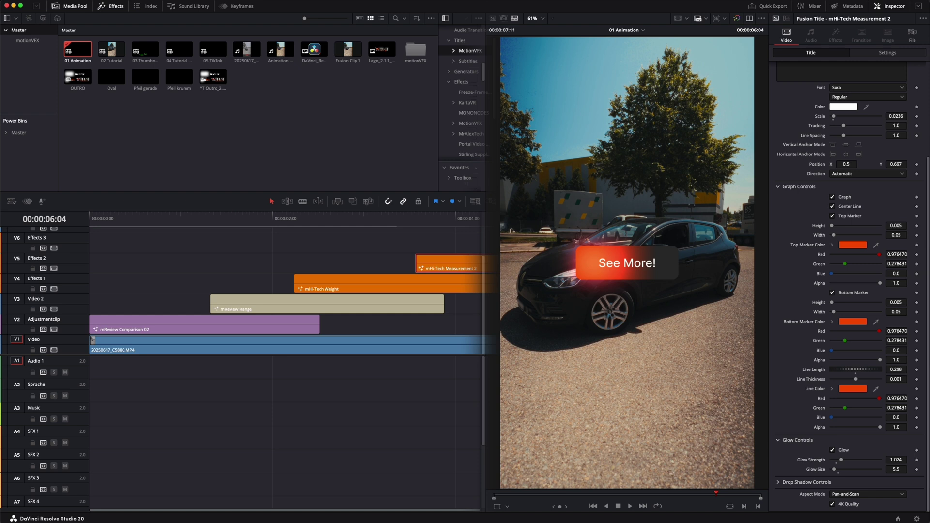
left_click_drag(436, 219, 482, 221)
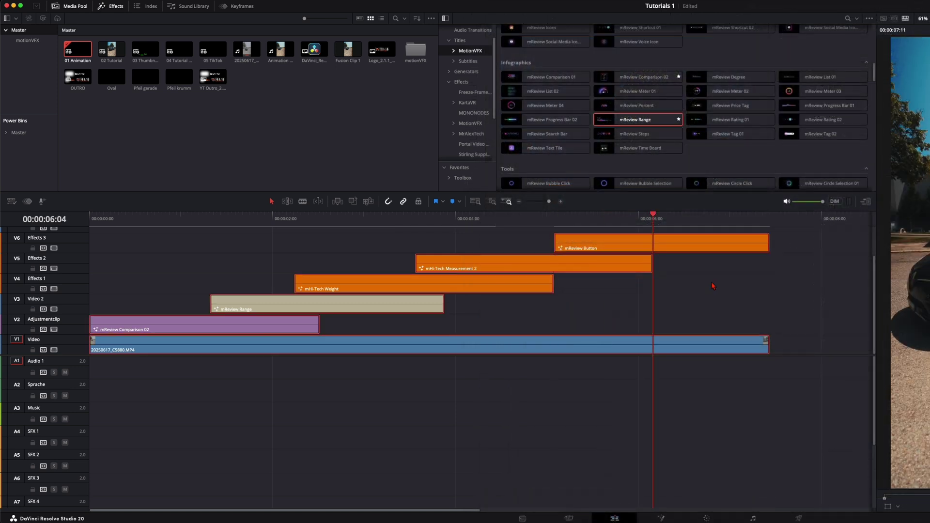
Combine the stacked clips into a new Fusion clip and open its node graph
right_click(603, 243)
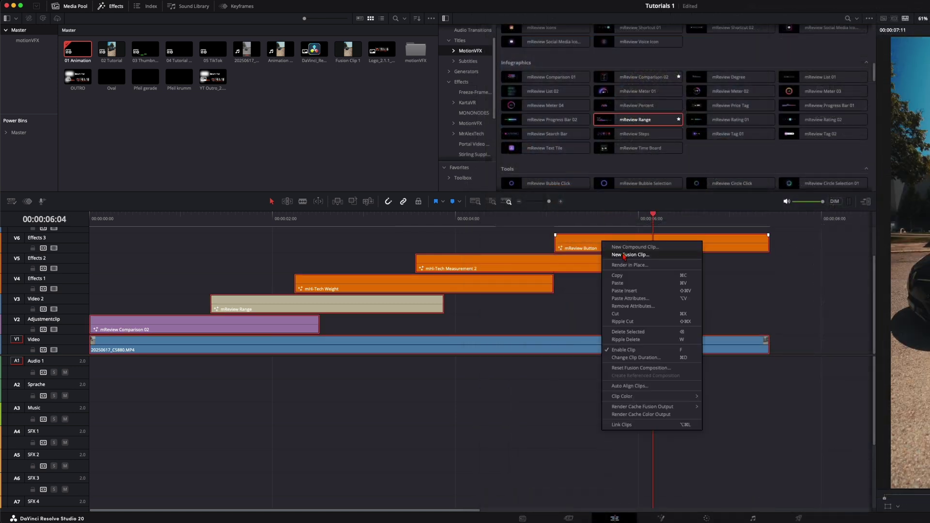
left_click(624, 256)
key("Home")
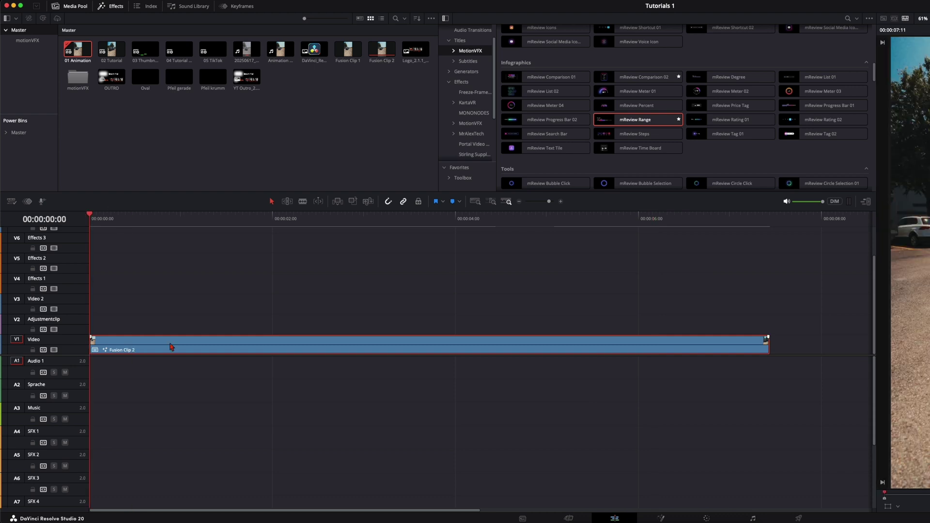
key("shift+5")
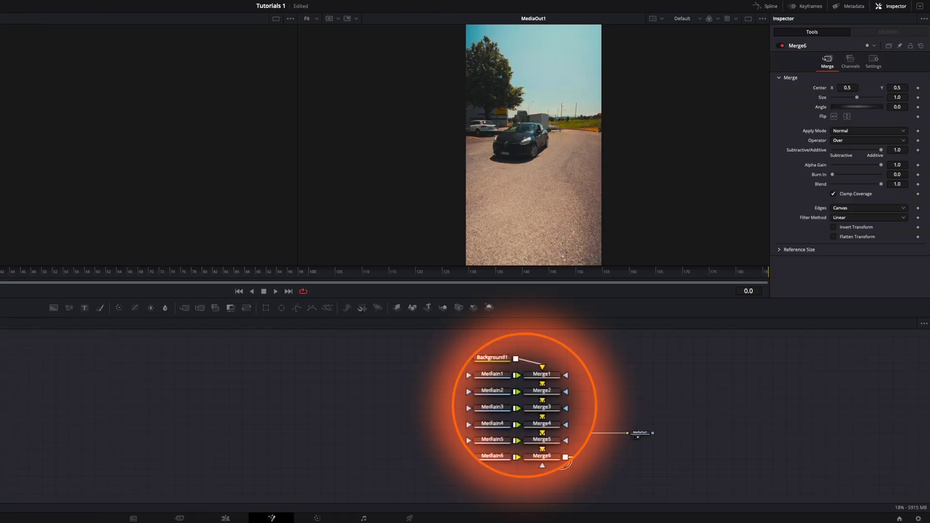
Delete the six Merge nodes and the Background1 node
left_click_drag(552, 375, 553, 374)
key("Delete")
left_click(502, 361)
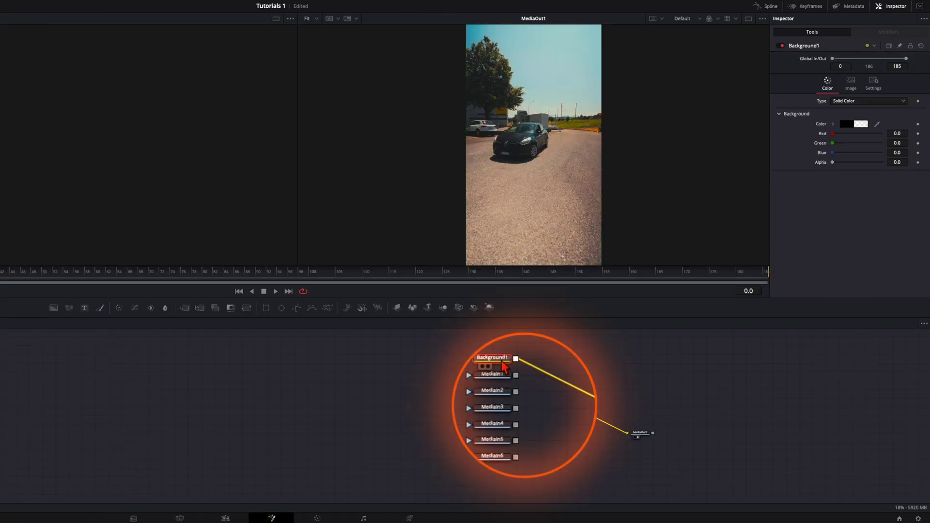
key("Delete")
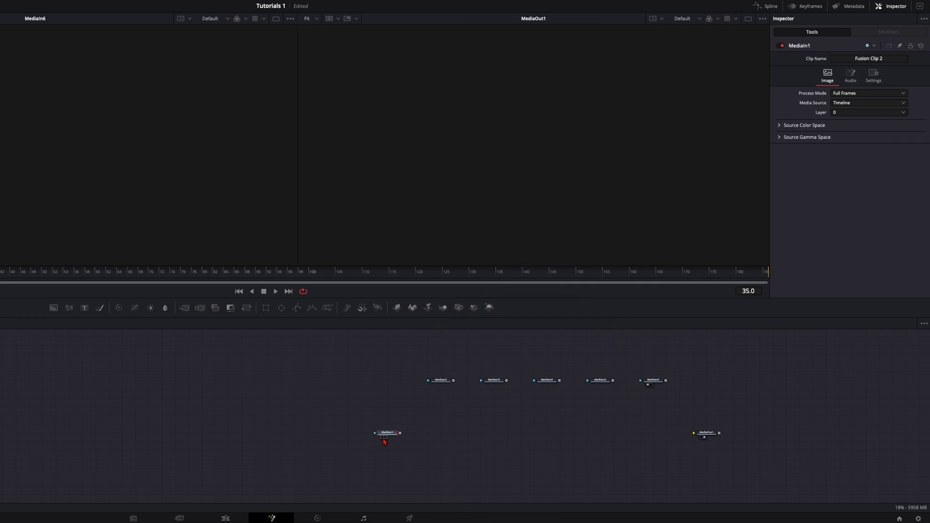
Wire MediaIn1's car clip straight into MediaOut1 and select MediaIn2–MediaIn6
left_click(384, 438)
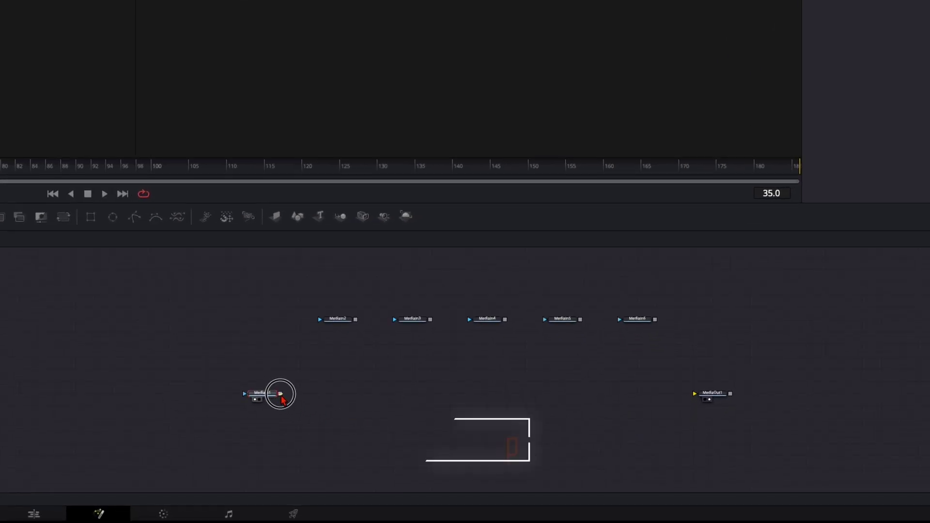
left_click_drag(280, 395, 696, 393)
left_click_drag(277, 280, 688, 339)
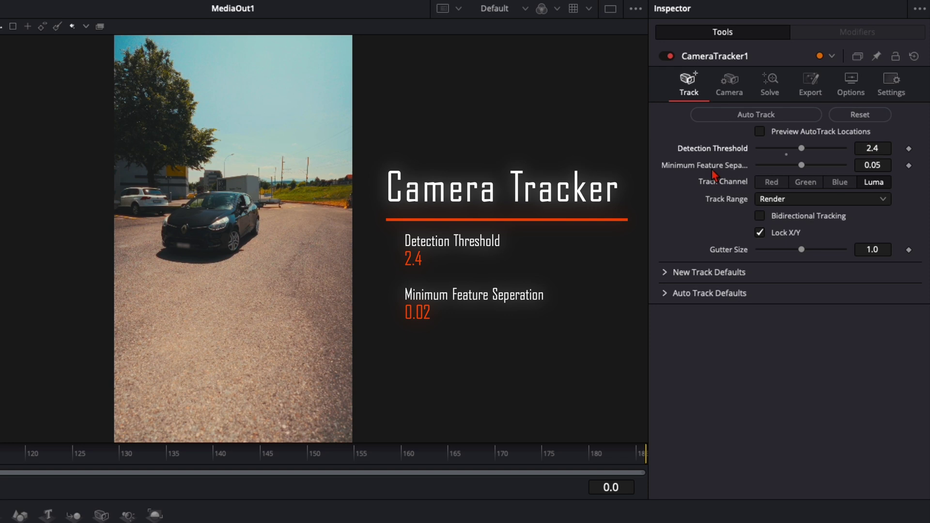
Auto-track the car clip with Minimum Feature Separation 0.02 and AutoTrack location preview on
left_click(767, 166)
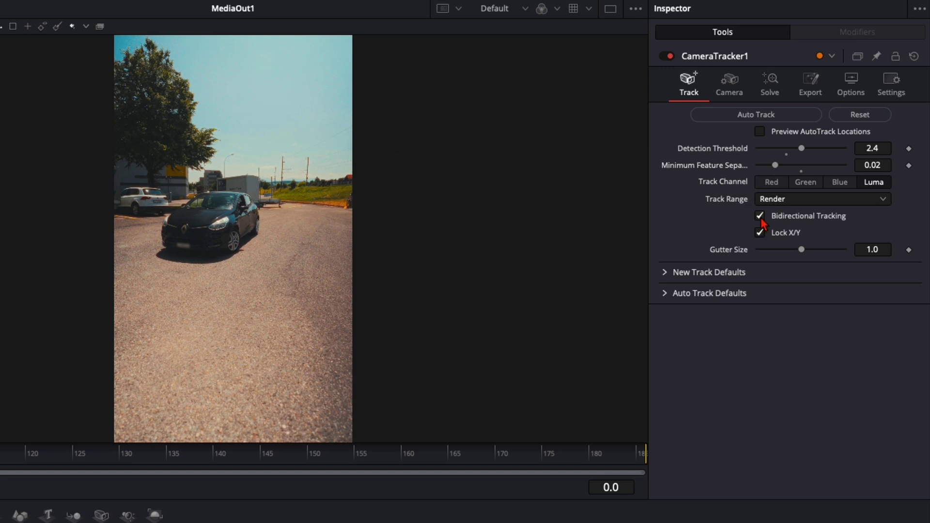
left_click(760, 132)
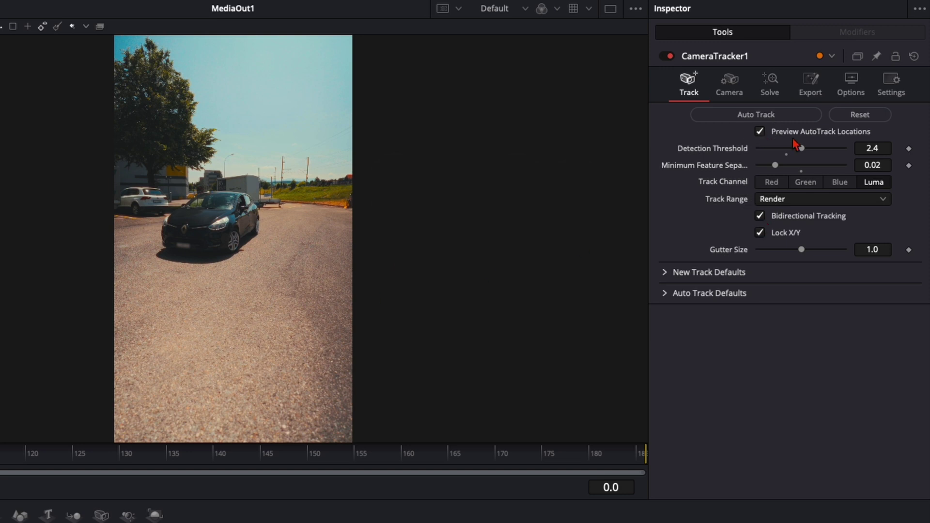
left_click(771, 117)
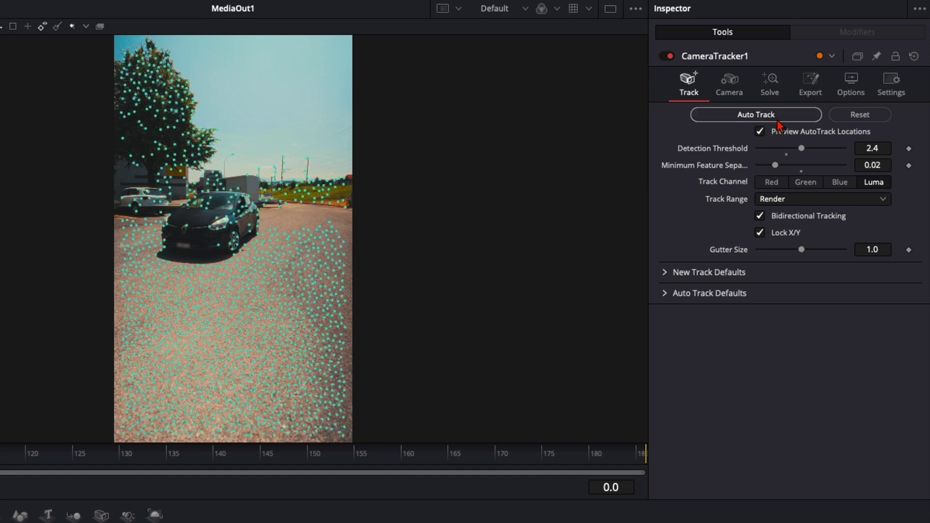
Set the tracker camera's focal length to 16 mm and run the camera solve
left_click(730, 86)
left_click(883, 130)
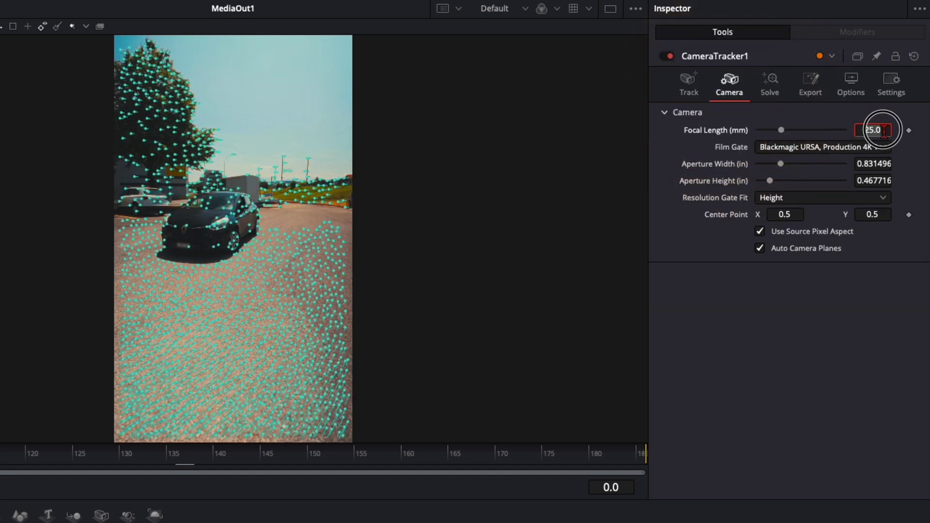
key("Tab")
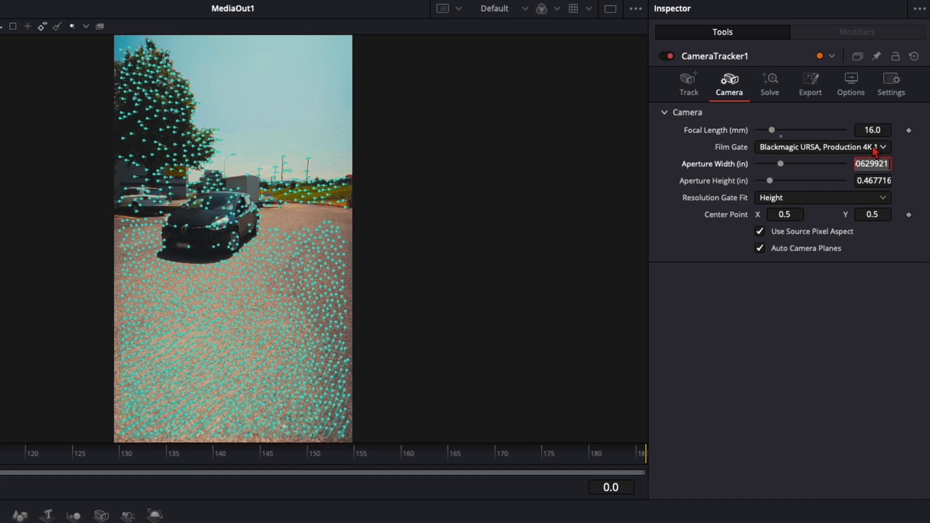
key("Escape")
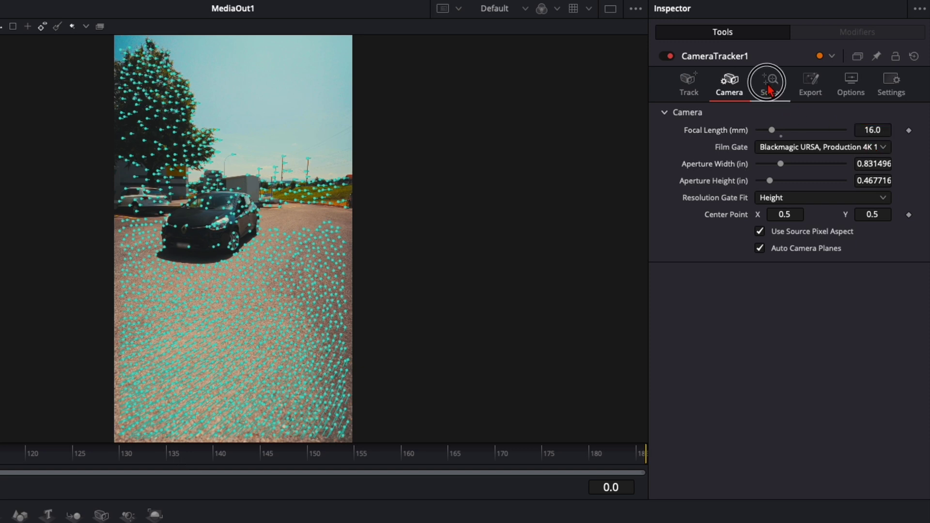
left_click(770, 90)
left_click(755, 114)
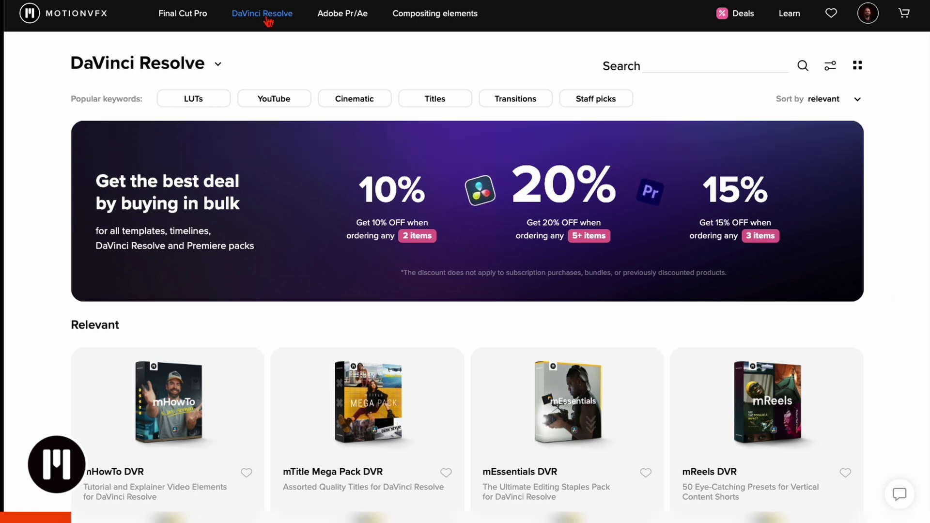
Scroll the DaVinci Resolve catalogue past mStyle Wedding, mGaming and mCoaching to mWorkspace DVR
scroll(877, 244, "down", 5)
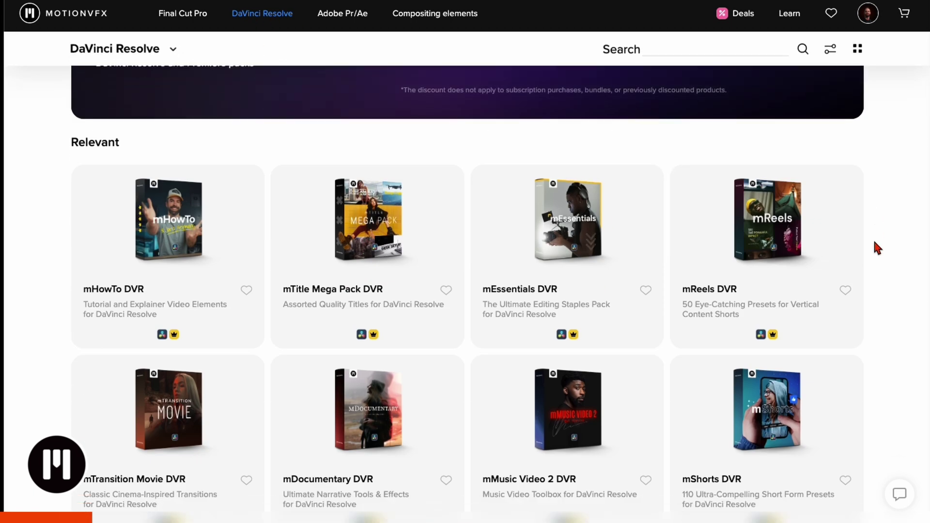
scroll(873, 237, "down", 6)
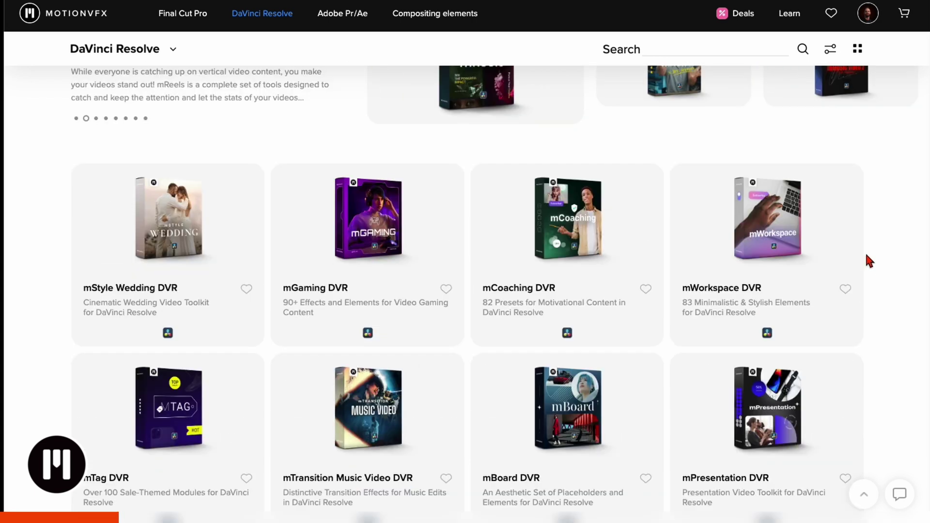
scroll(867, 256, "down", 1)
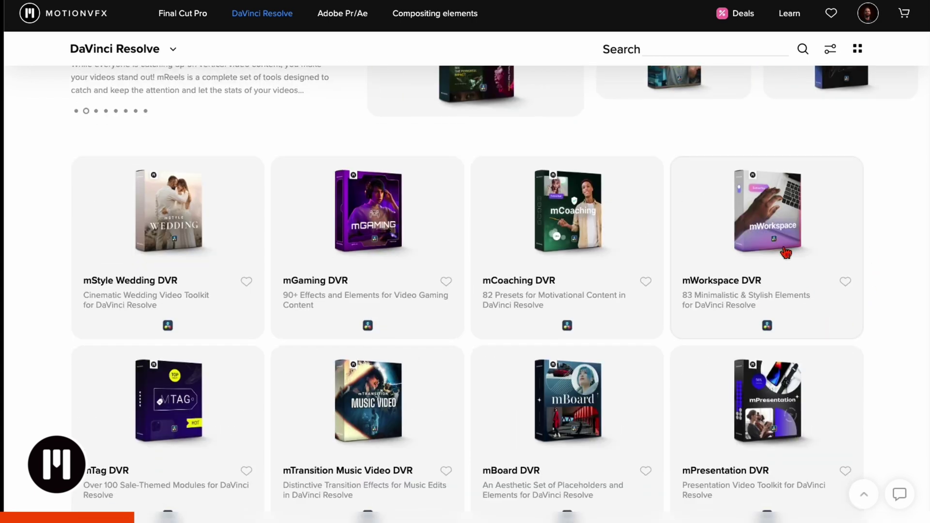
Open the mWorkspace product page and scroll through its animation previews
mouse_move(778, 220)
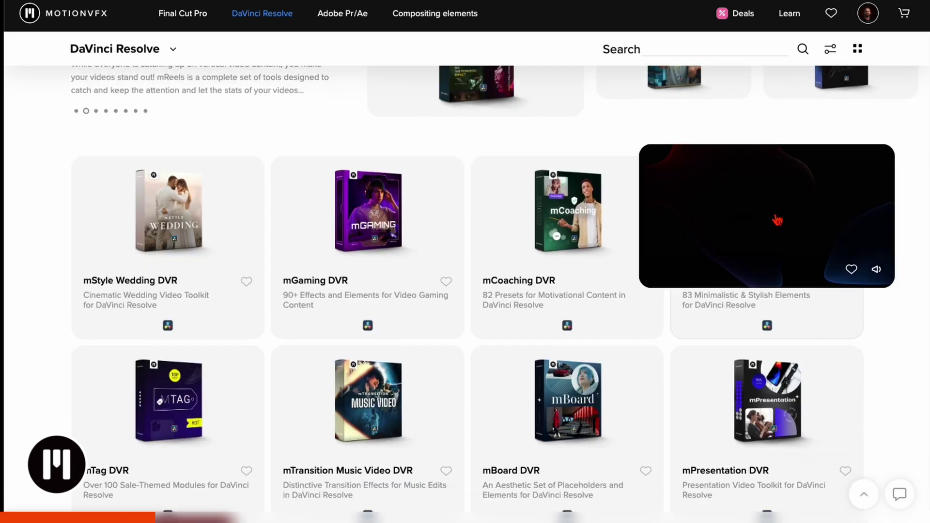
left_click(780, 218)
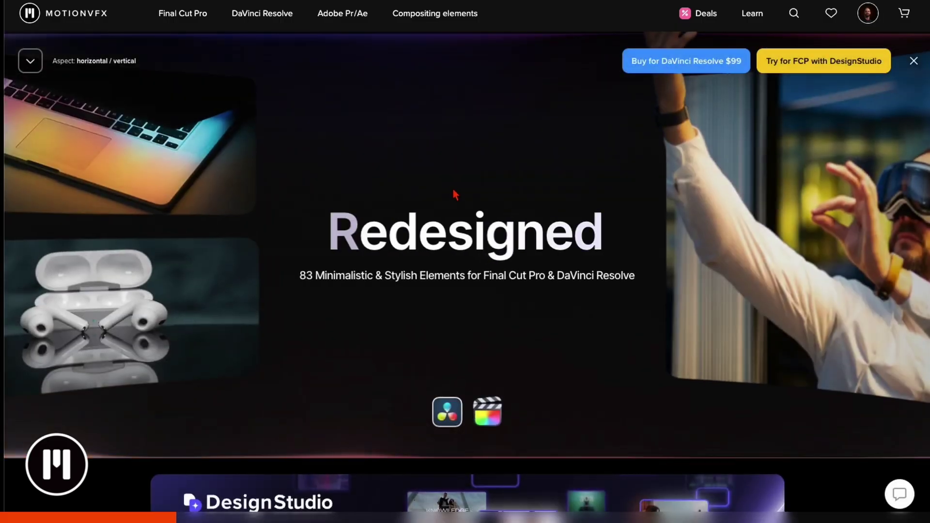
scroll(322, 275, "down", 10)
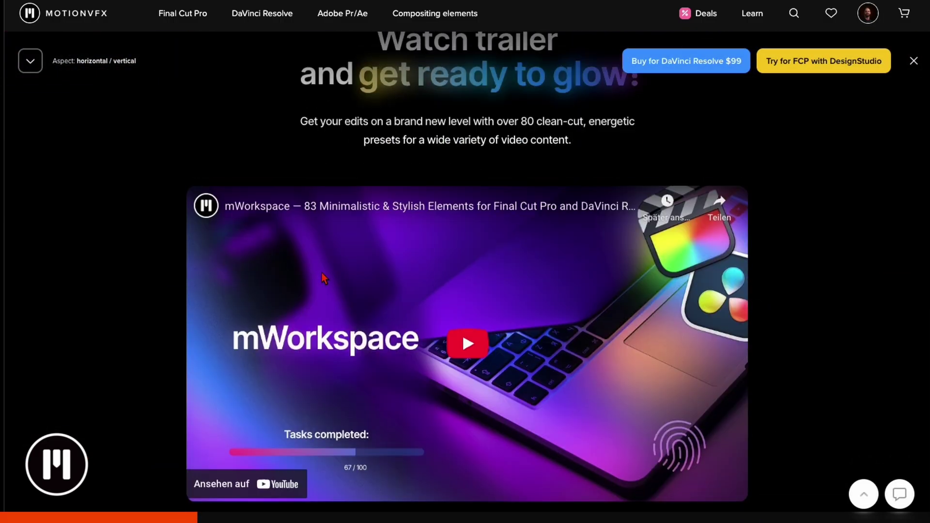
scroll(735, 346, "down", 7)
scroll(541, 328, "down", 8)
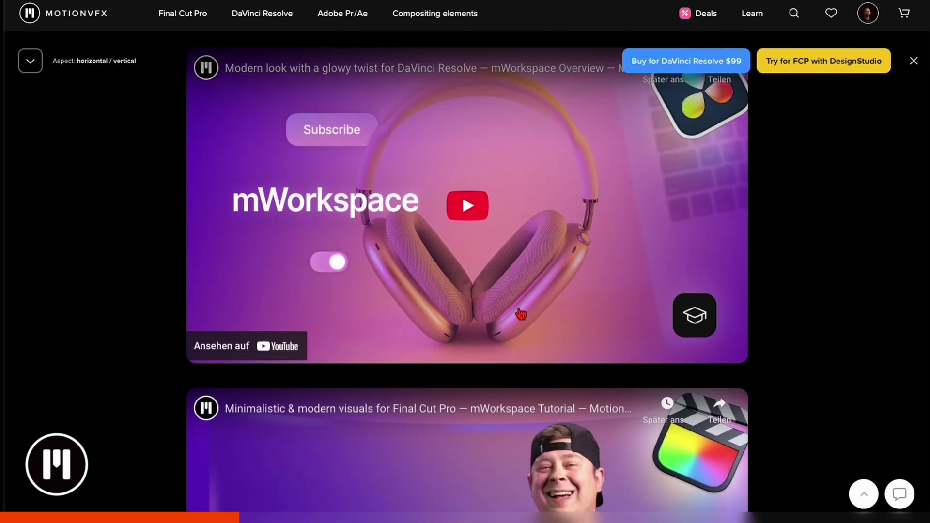
scroll(520, 314, "down", 6)
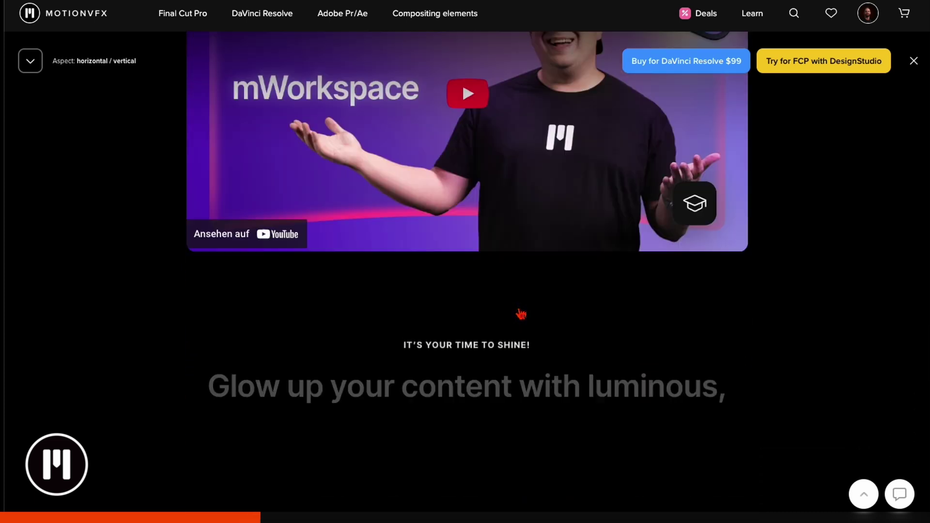
scroll(520, 314, "down", 10)
scroll(596, 339, "down", 1)
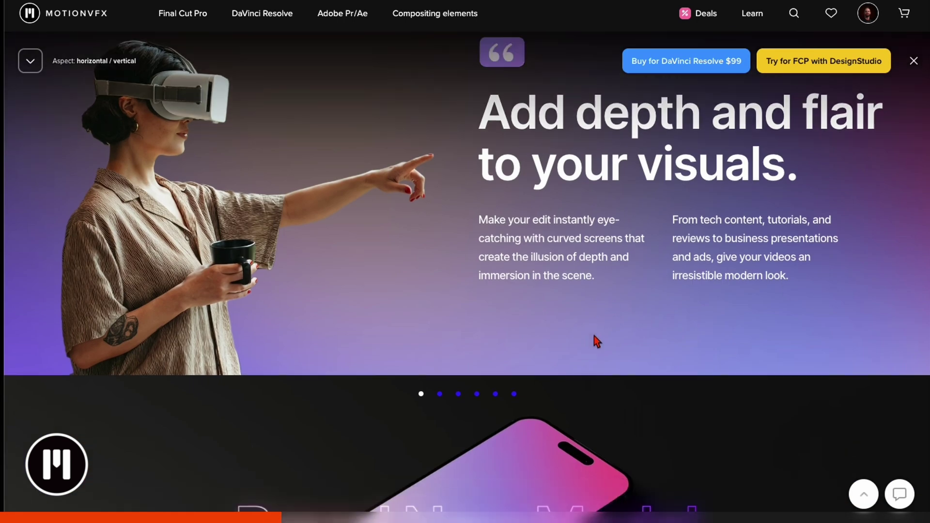
scroll(594, 336, "down", 10)
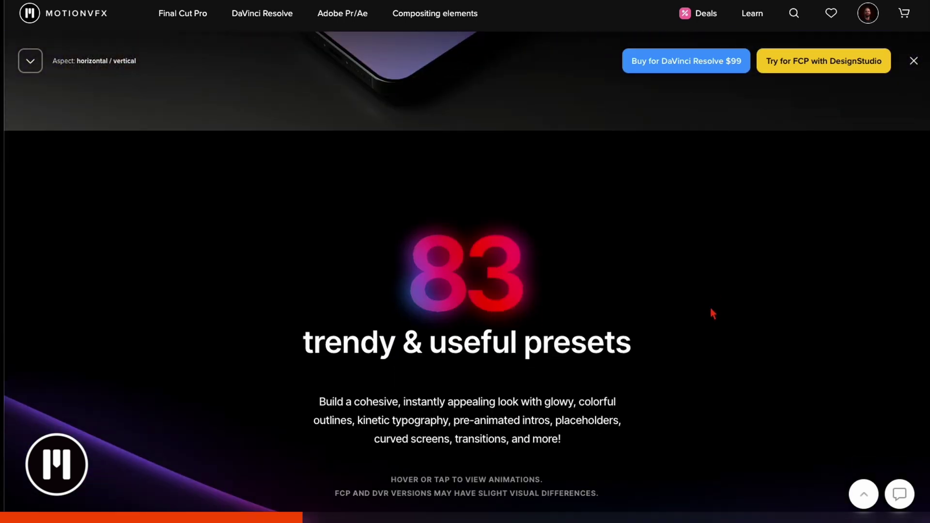
scroll(709, 305, "down", 10)
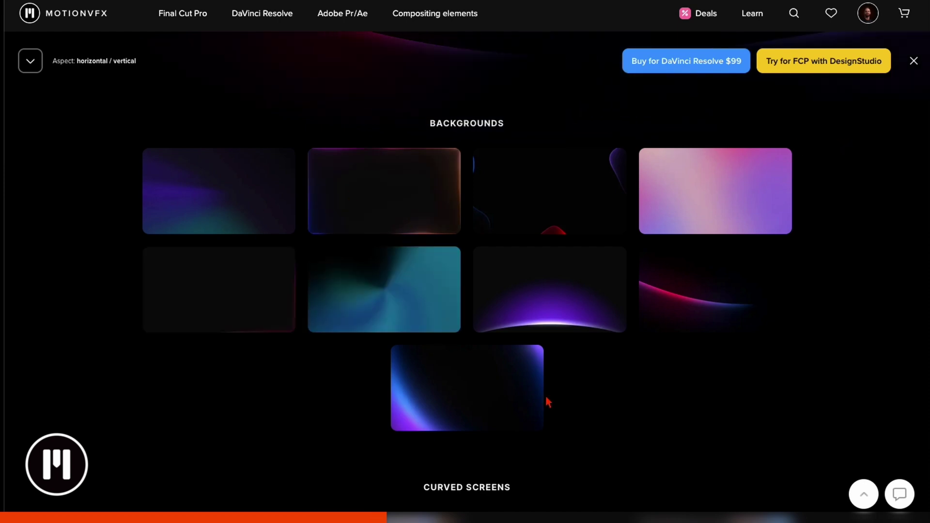
Scroll on to the technical specs: DaVinci Resolve 19.1 and 16GB memory for DVR
scroll(577, 311, "down", 1)
scroll(576, 311, "down", 5)
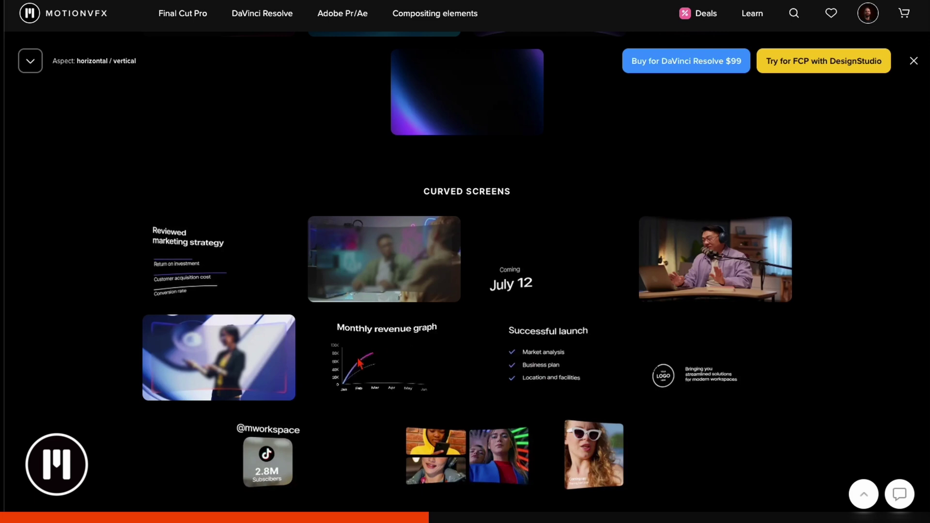
scroll(406, 361, "down", 6)
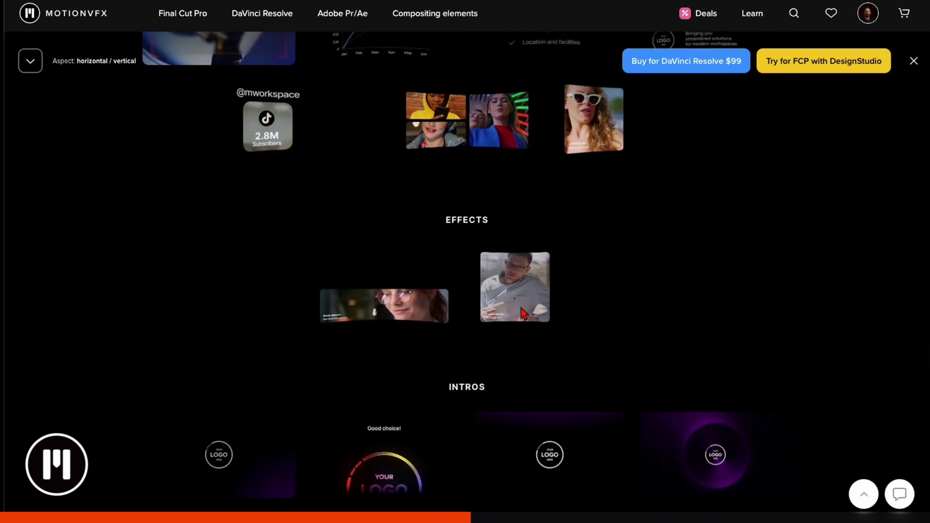
scroll(522, 311, "down", 3)
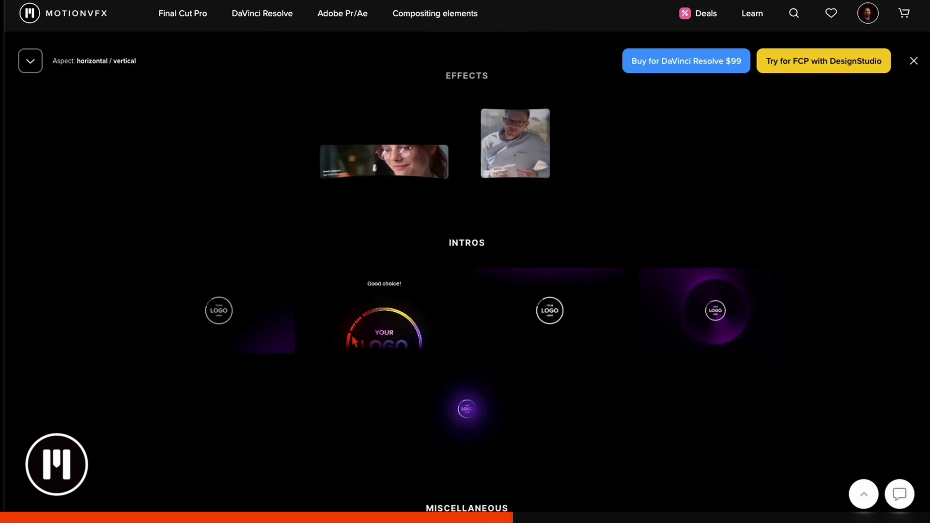
scroll(353, 340, "down", 7)
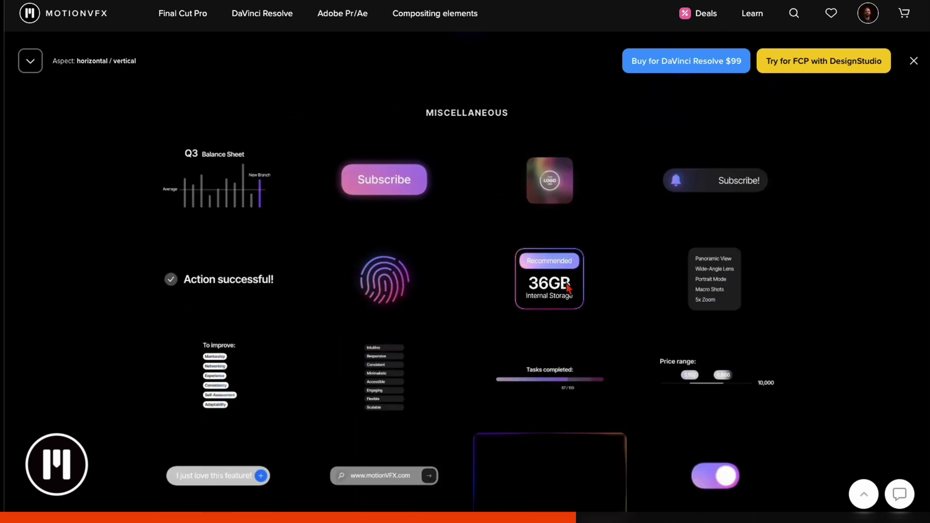
scroll(570, 291, "down", 2)
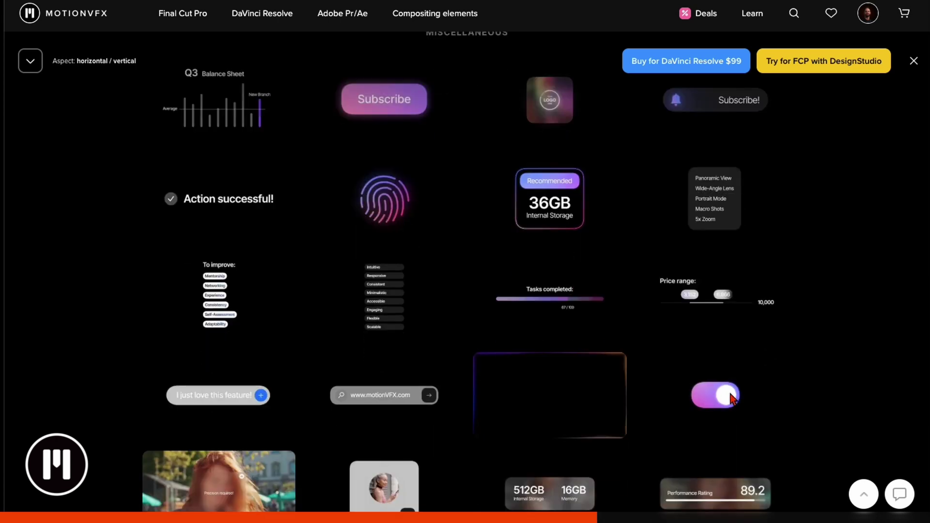
scroll(725, 394, "down", 5)
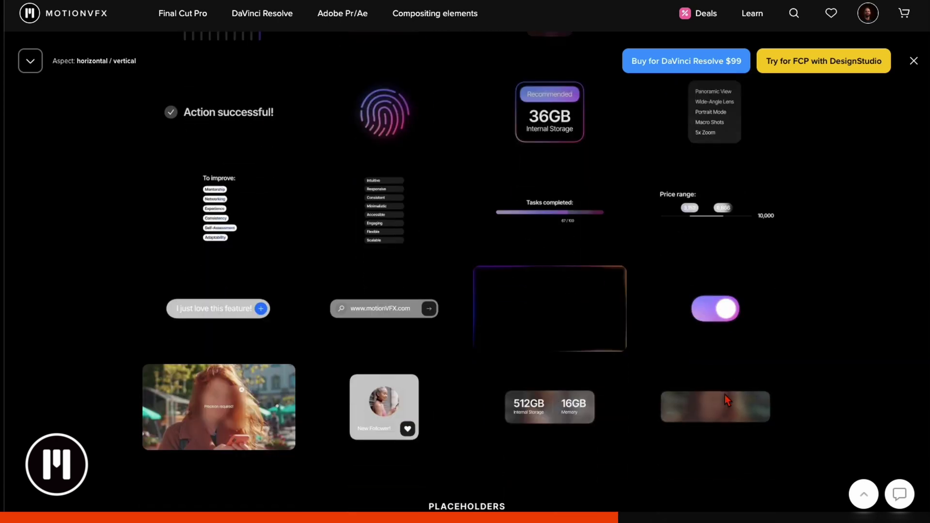
scroll(763, 216, "down", 10)
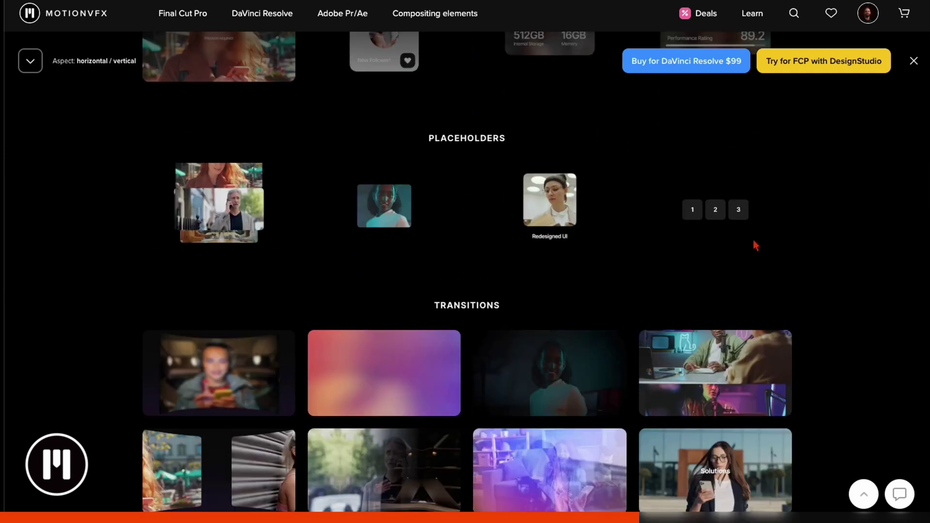
scroll(753, 245, "down", 3)
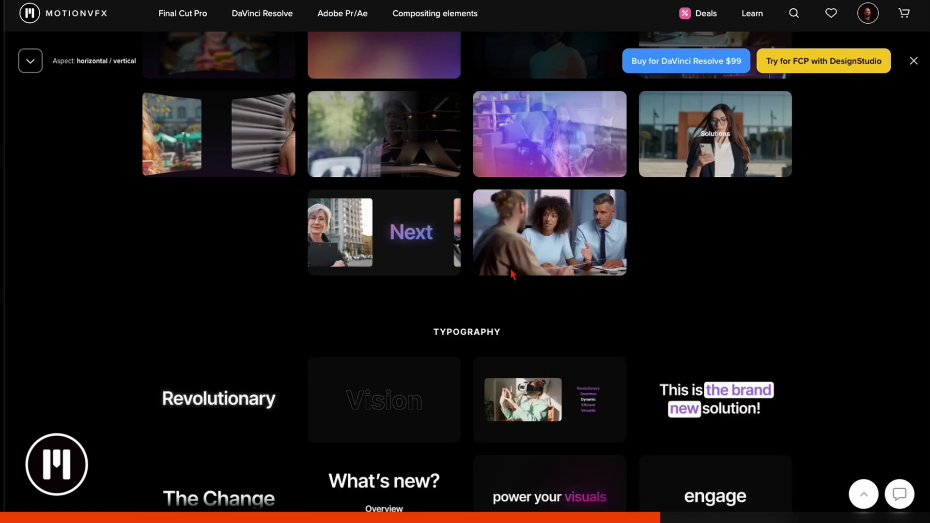
scroll(698, 296, "down", 10)
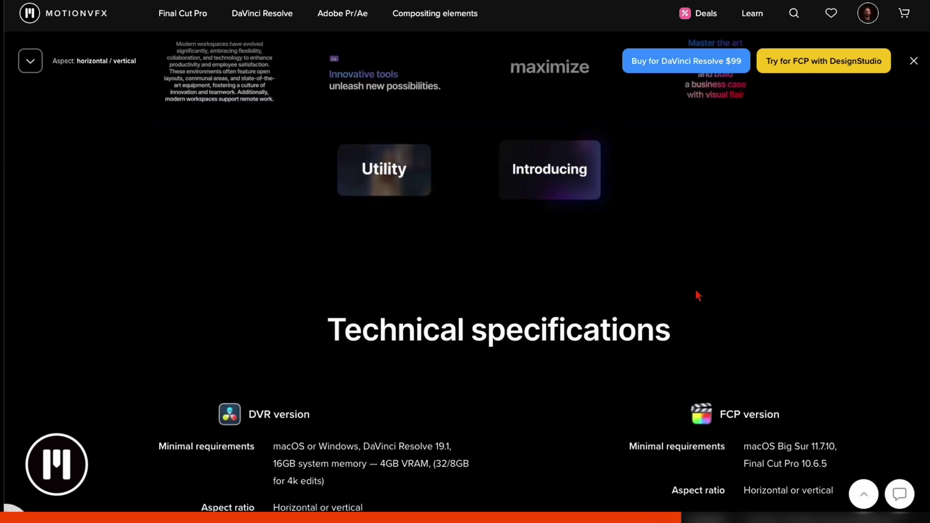
Buy the DaVinci Resolve version of mWorkspace and launch mInstaller from the confirmation
left_click(681, 70)
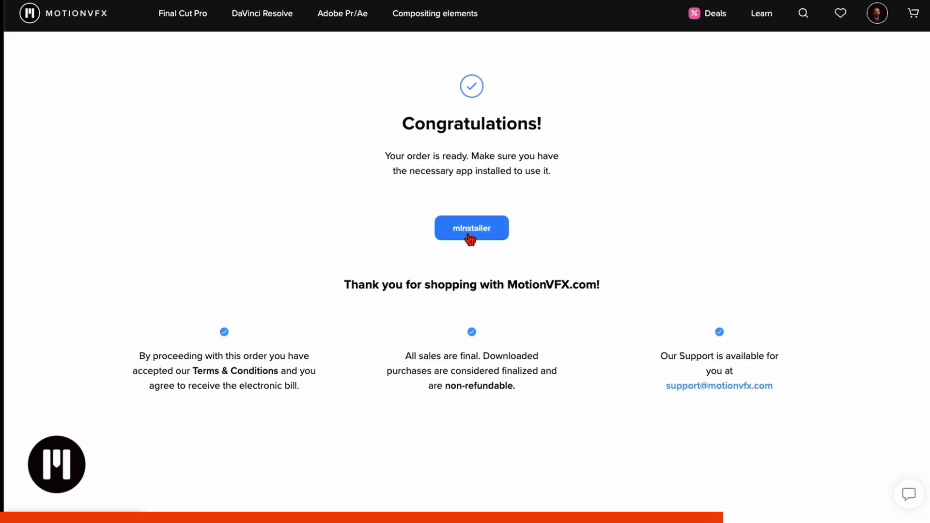
left_click(468, 236)
mouse_move(377, 303)
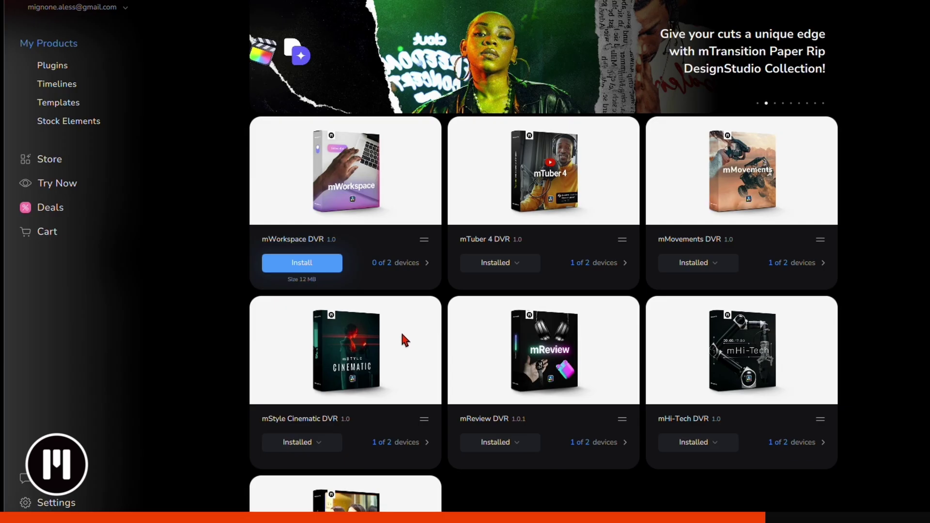
Install the mWorkspace DVR pack in mInstaller
scroll(489, 378, "down", 3)
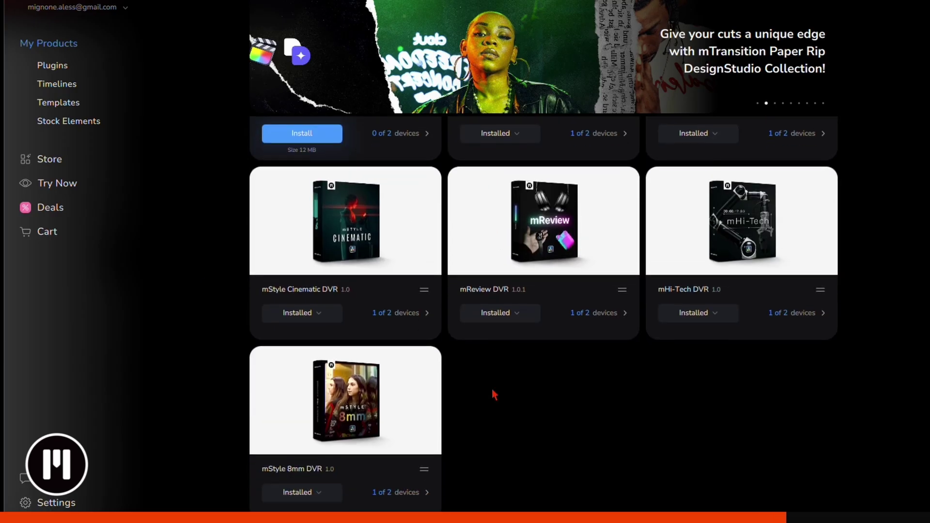
scroll(482, 417, "up", 3)
left_click(305, 264)
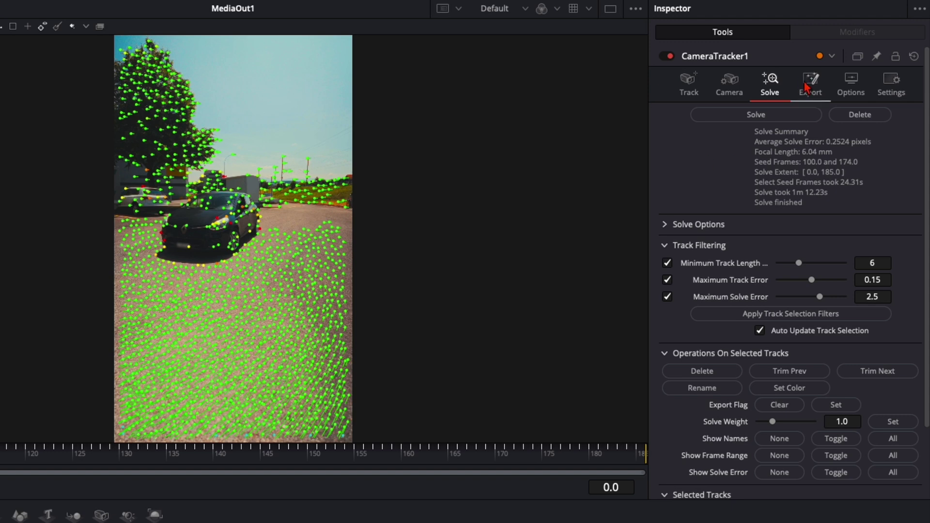
Set the 3D scene origin from the front-wheel tracks, re-align it, and export the camera scene
left_click(809, 87)
left_click(666, 155)
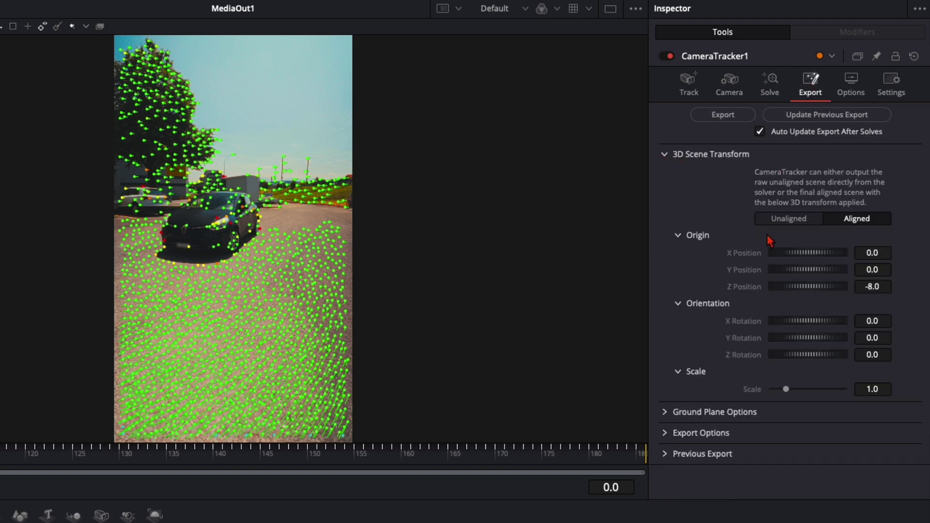
left_click(785, 222)
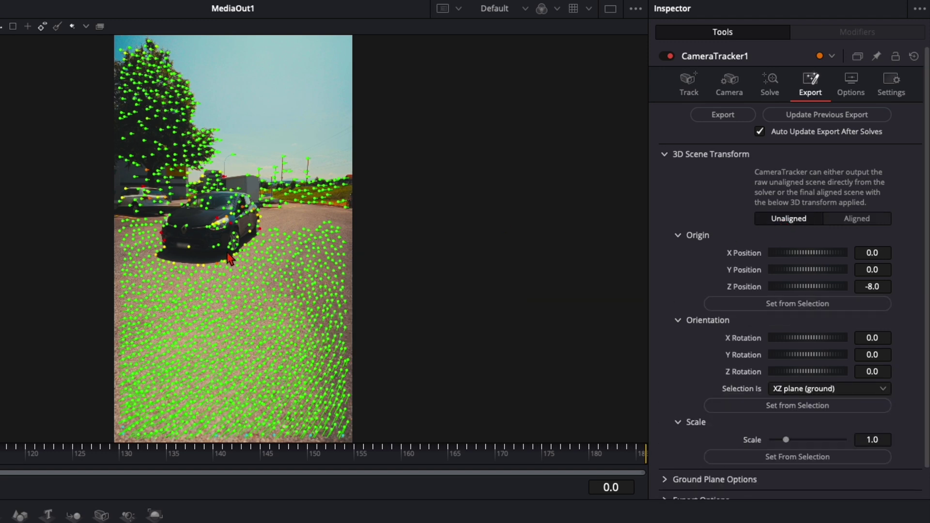
mouse_move(259, 279)
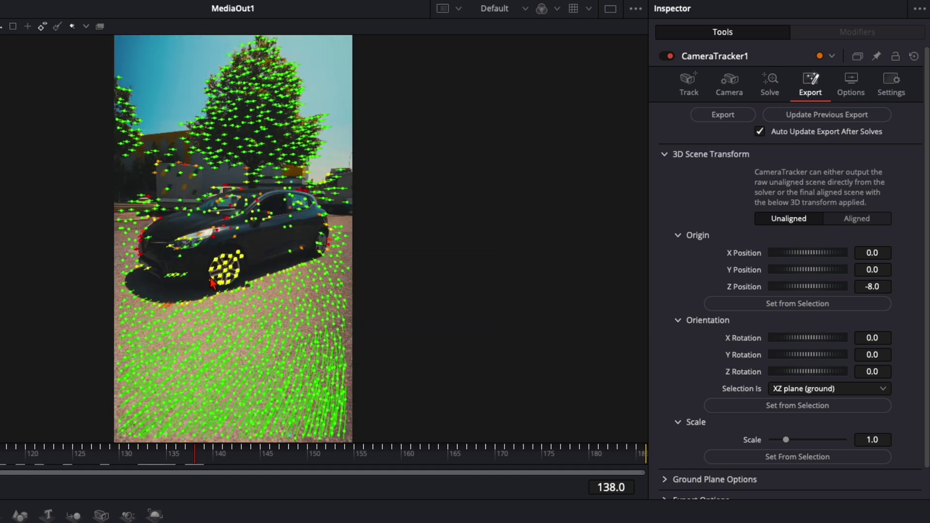
left_click(797, 305)
left_click(853, 221)
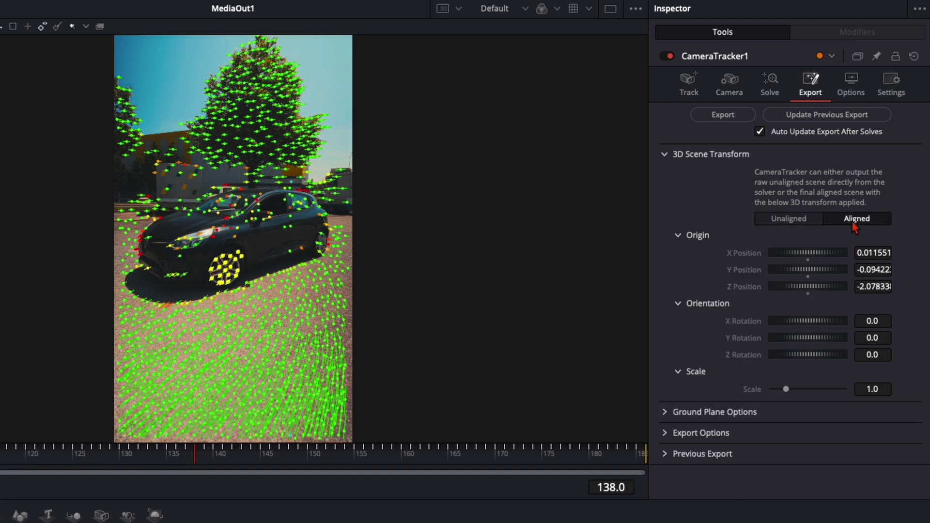
left_click(723, 116)
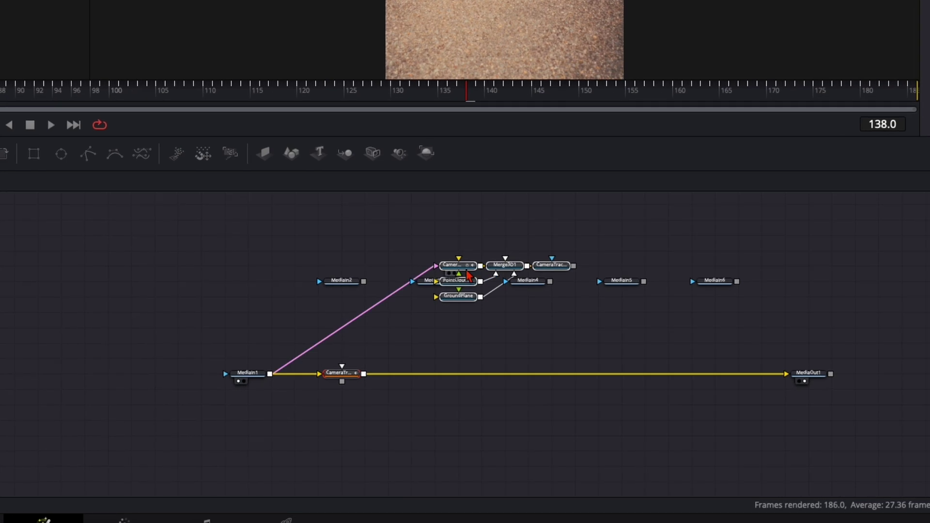
Move the exported nodes aside and delete PointCloud3D1 and GroundPlane
left_click_drag(469, 276, 397, 404)
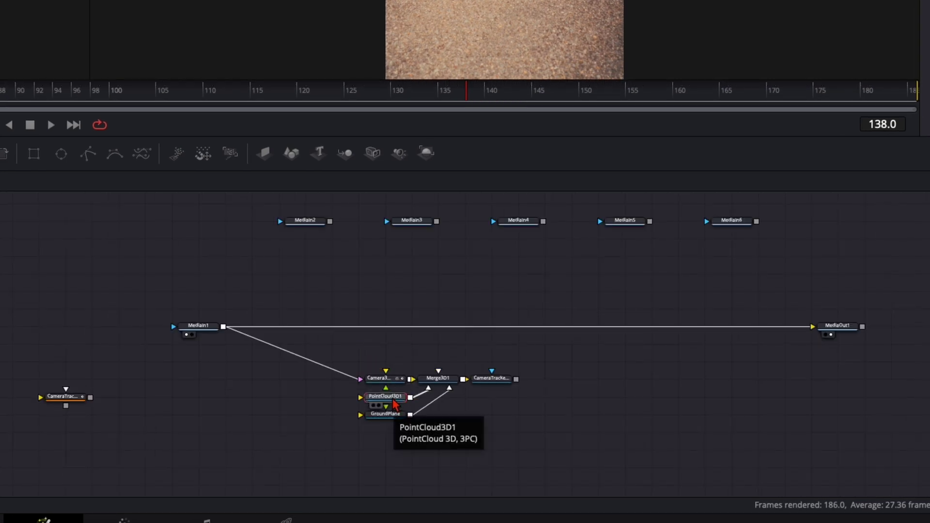
key("Delete")
left_click(394, 425)
key("Delete")
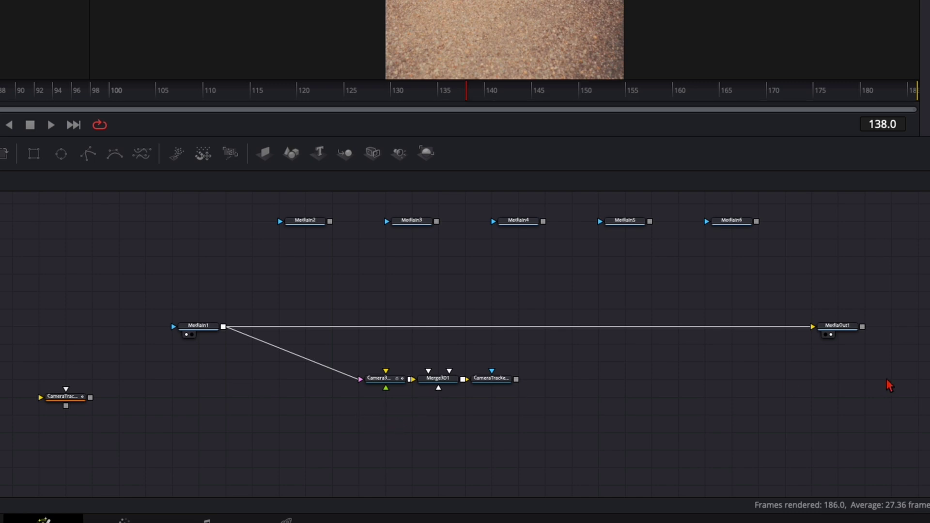
Feed the camera tracker renderer into MediaOut1 and view MediaIn2
left_click_drag(623, 327, 826, 333)
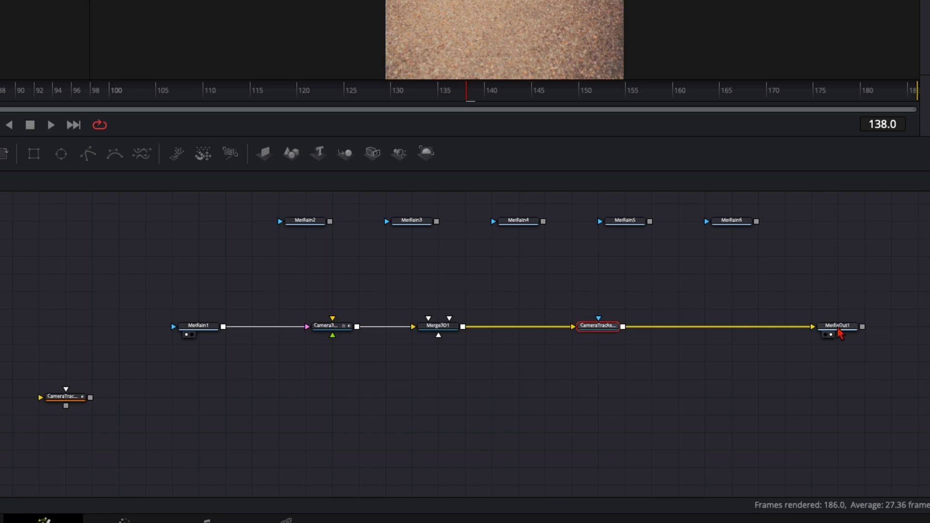
left_click(304, 222)
left_click(299, 229)
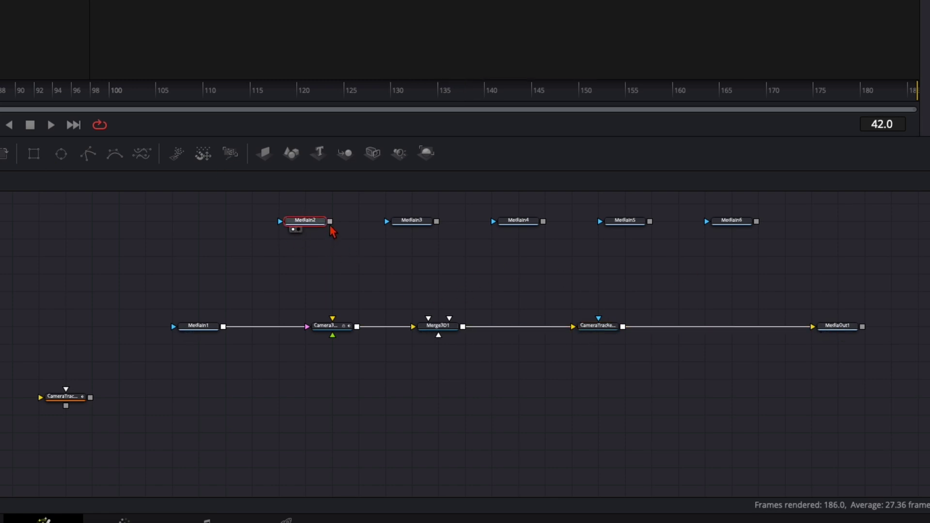
Add an Image Plane 3D node for the MediaIn2 'See More!' animation
left_click_drag(333, 224, 385, 290)
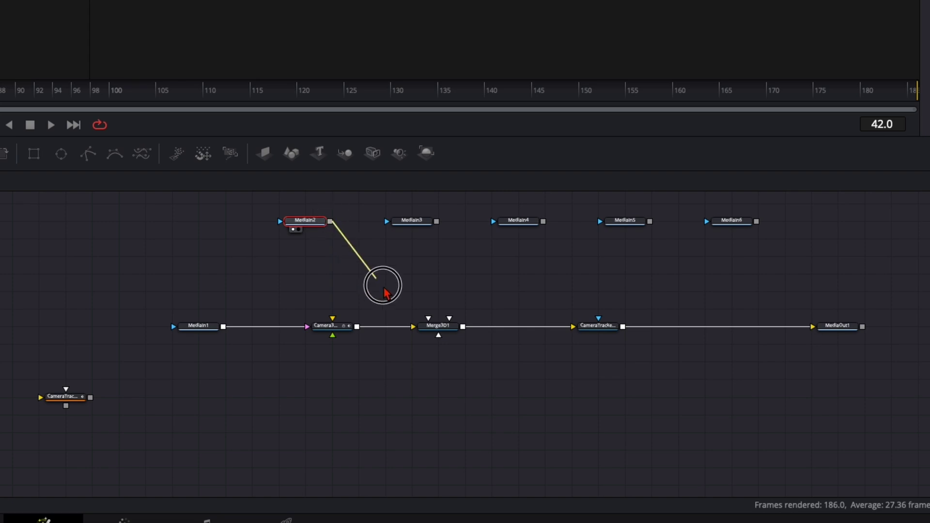
left_click(268, 153)
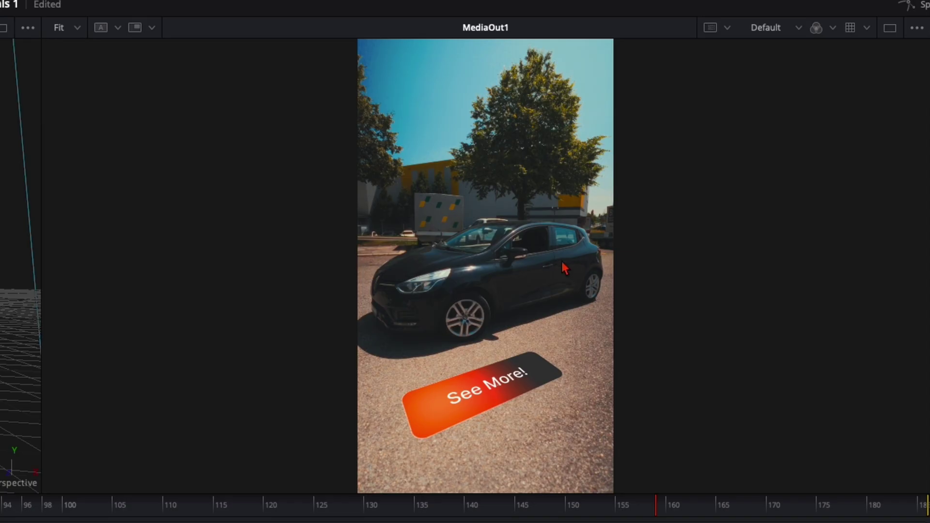
Scrub the timeline to check the tracked animations stay stuck to the ground by the car
left_click_drag(675, 521, 300, 520)
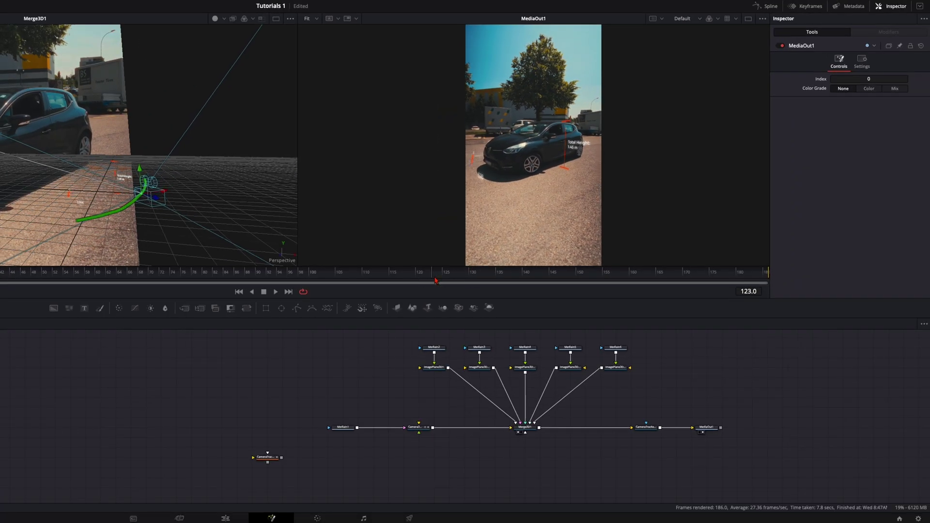